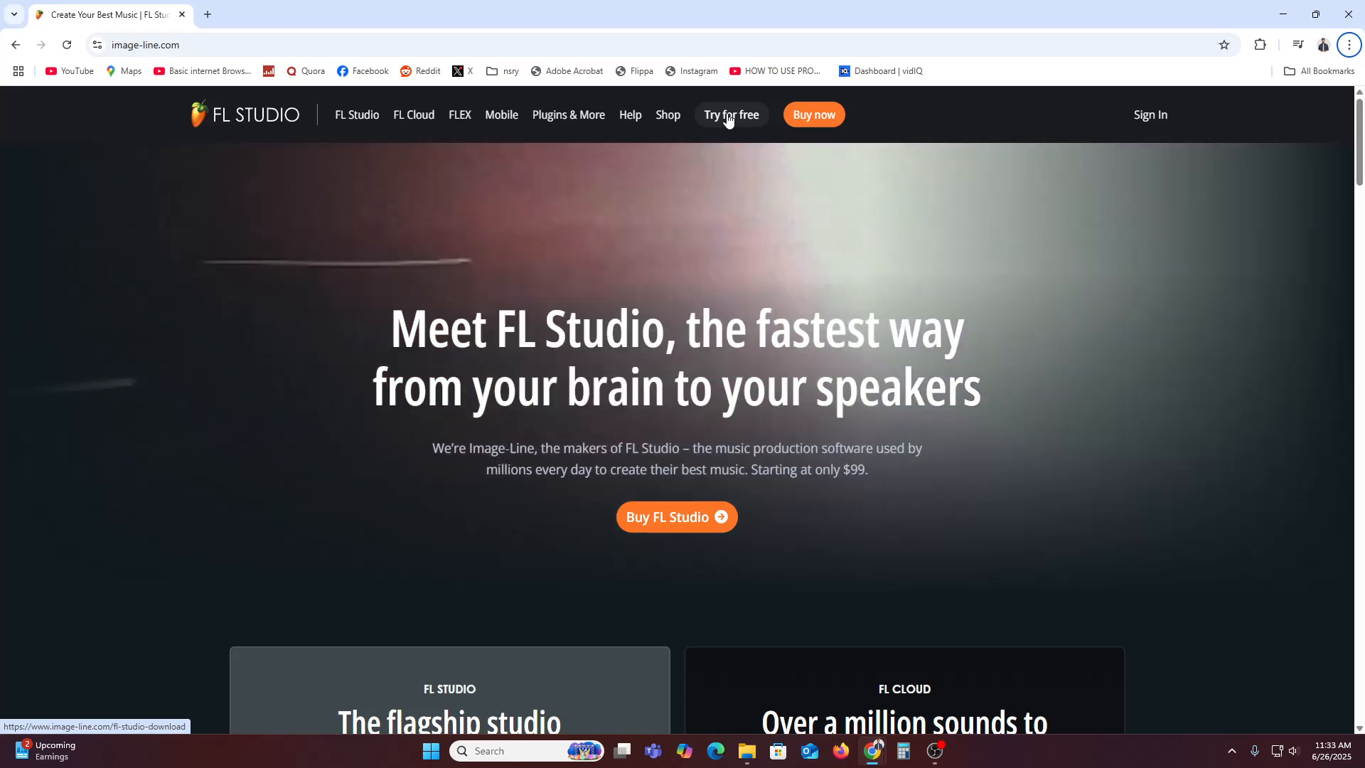
Download the FL Studio 24.2.2 Windows installer from the free-trial page and launch it
click(728, 117)
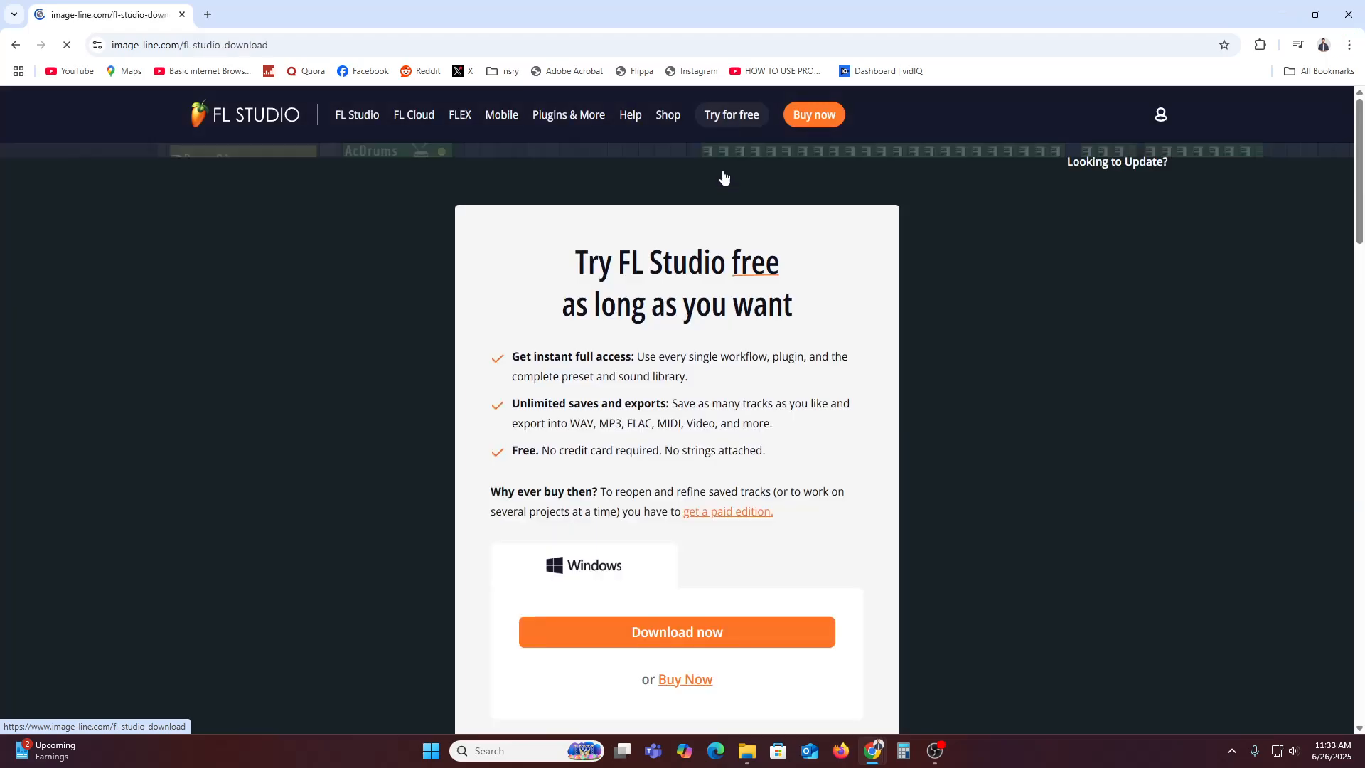
scroll(763, 341, down, 4)
scroll(850, 486, up, 3)
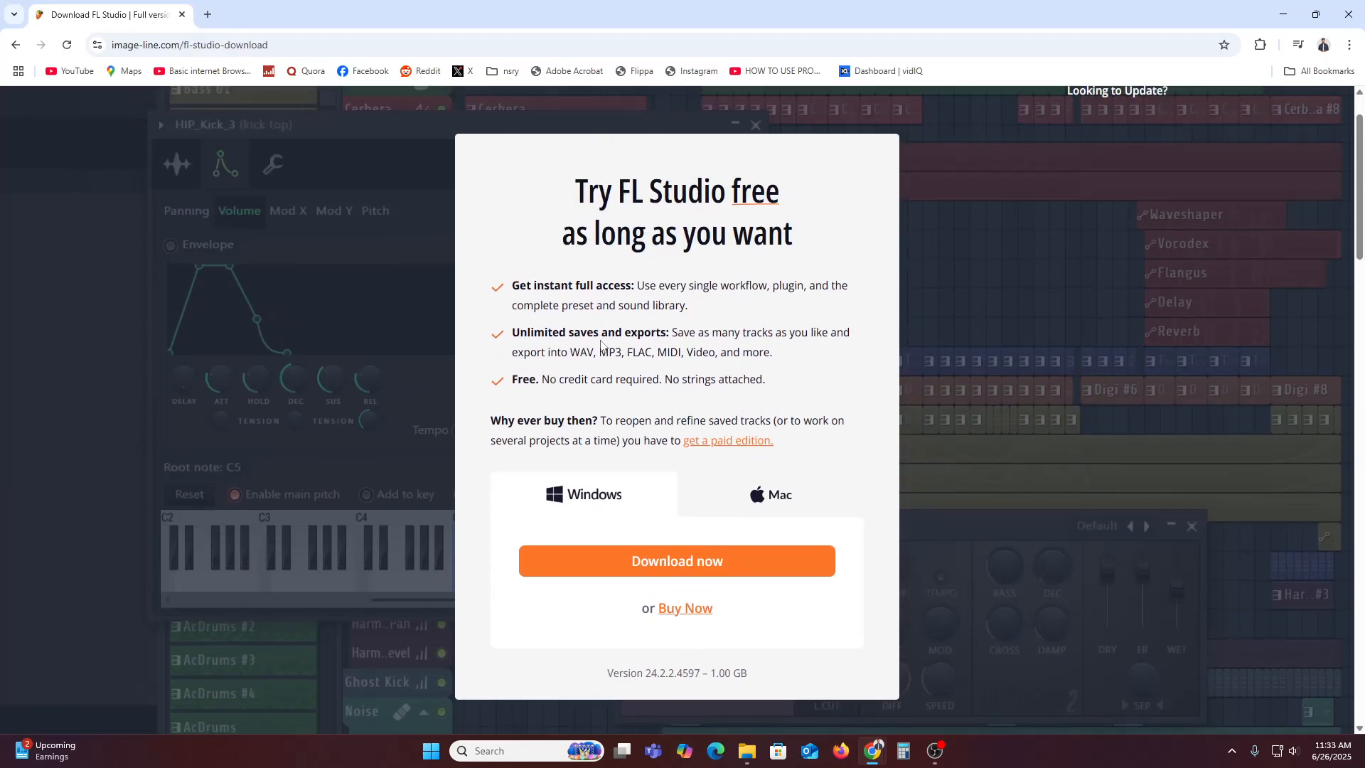
click(693, 563)
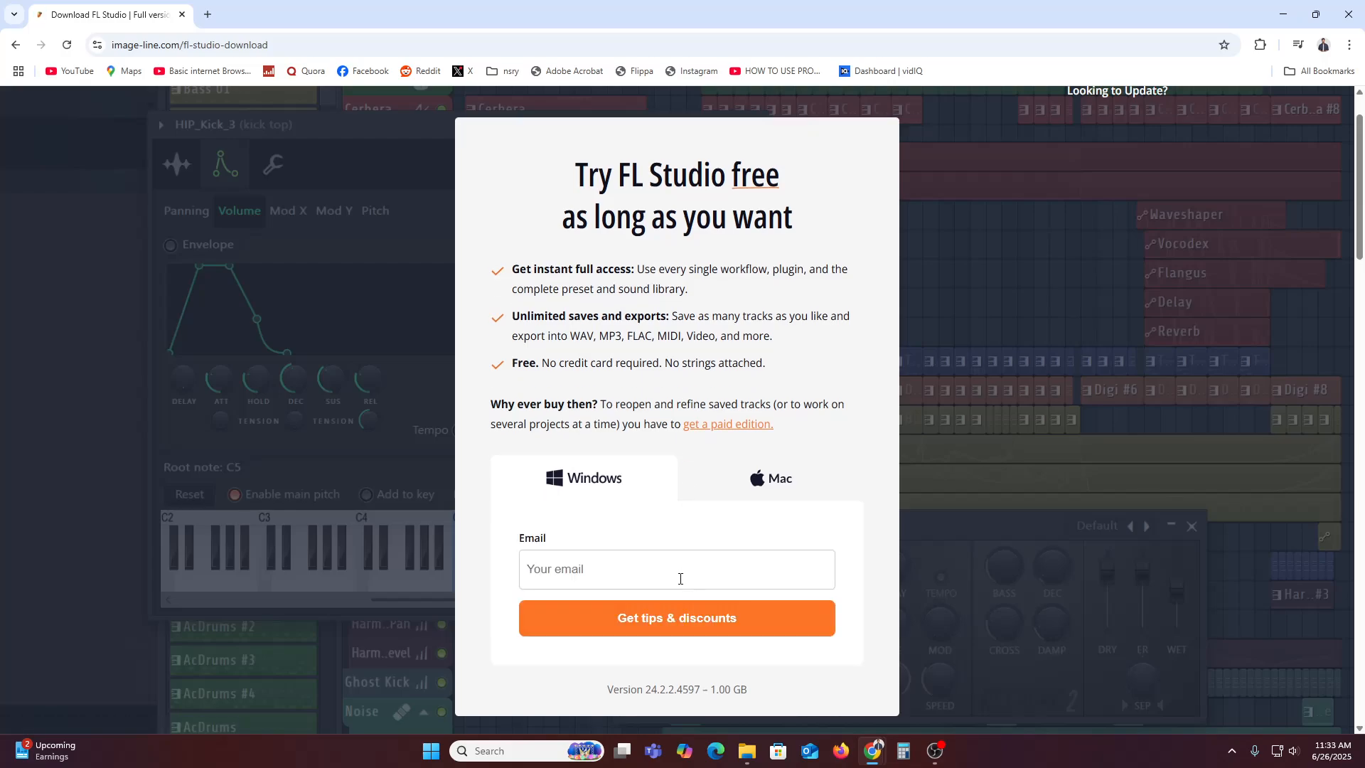
click(675, 570)
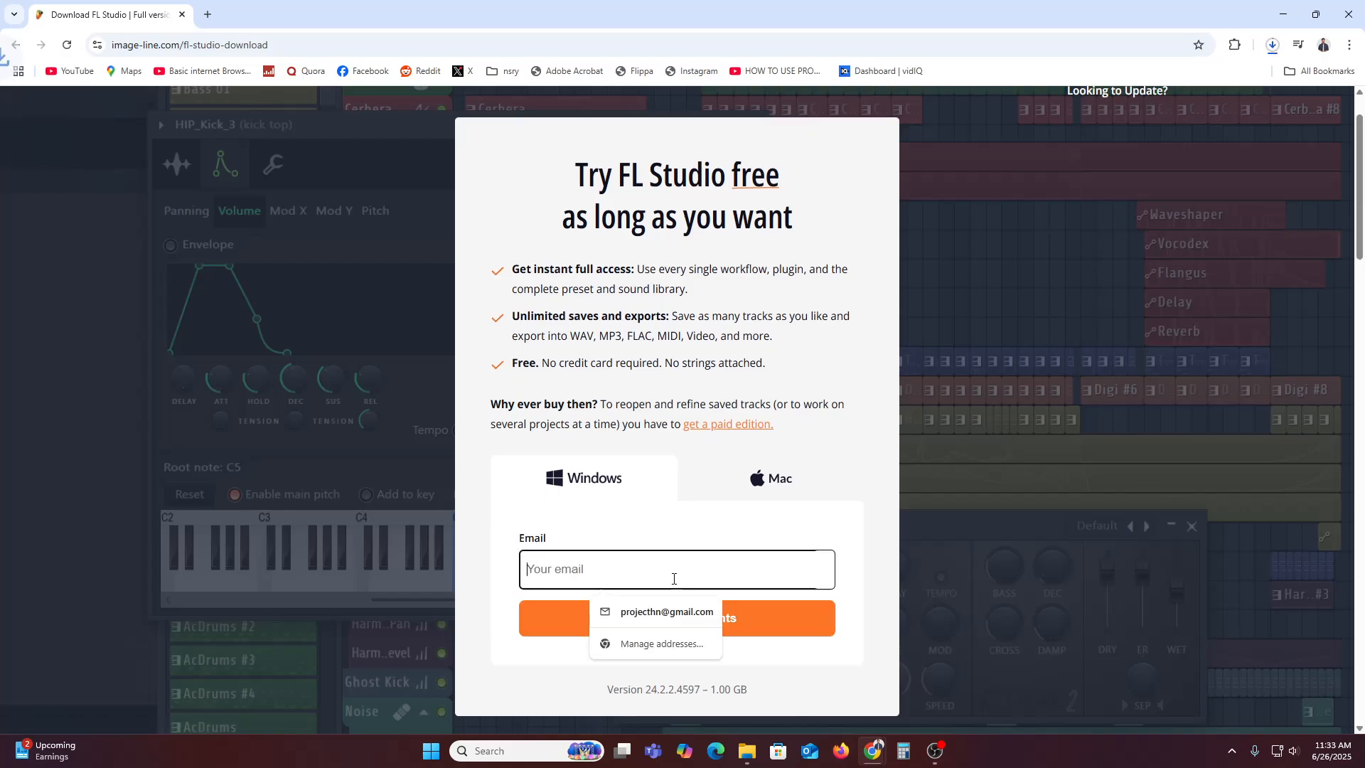
click(1272, 45)
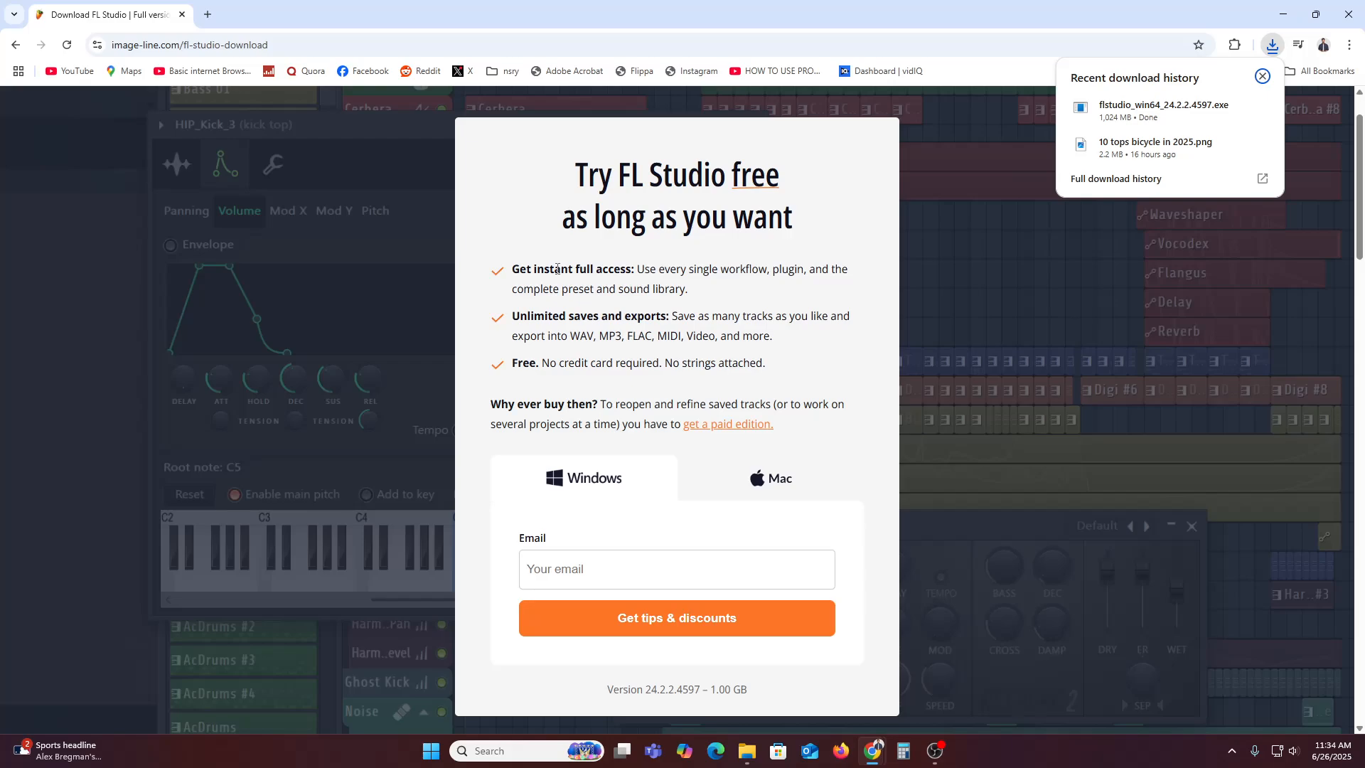
click(1151, 117)
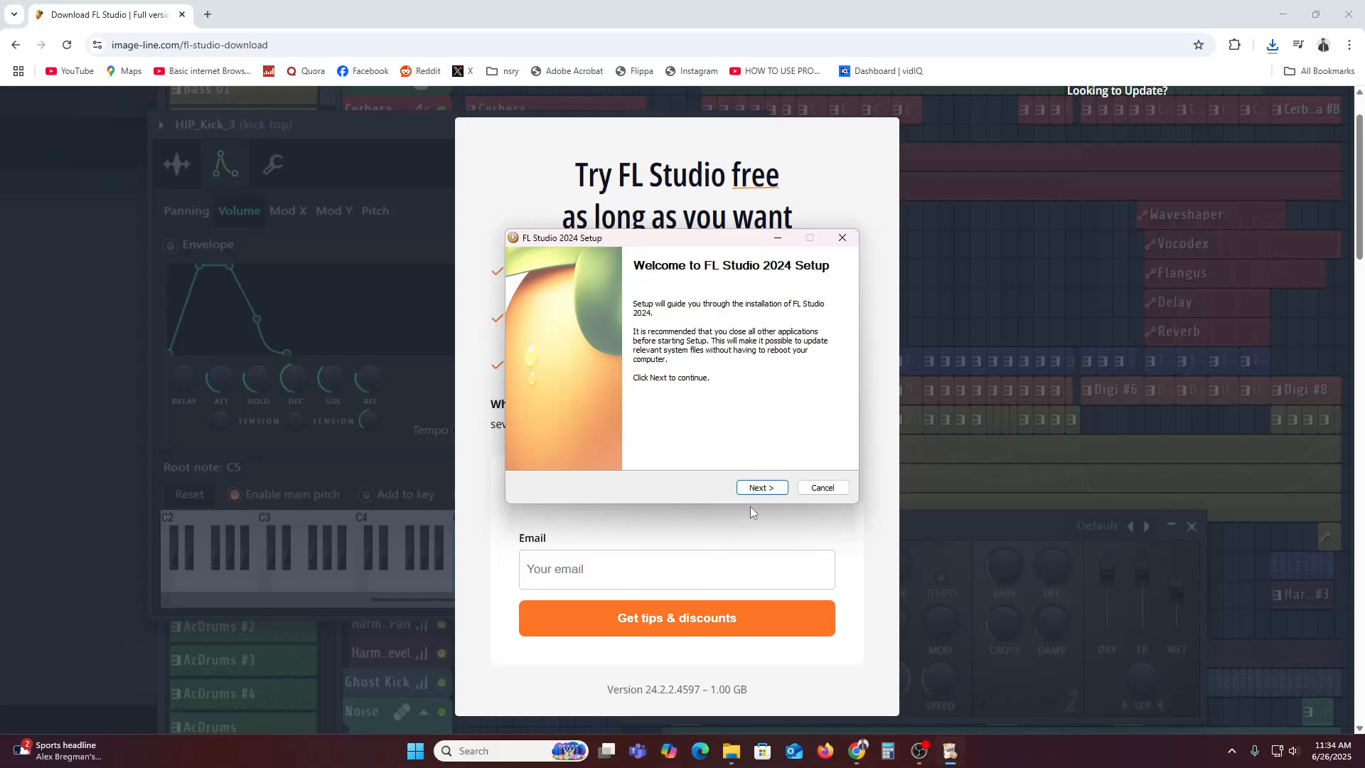
Accept the license and install for all users with default components and folder
click(758, 487)
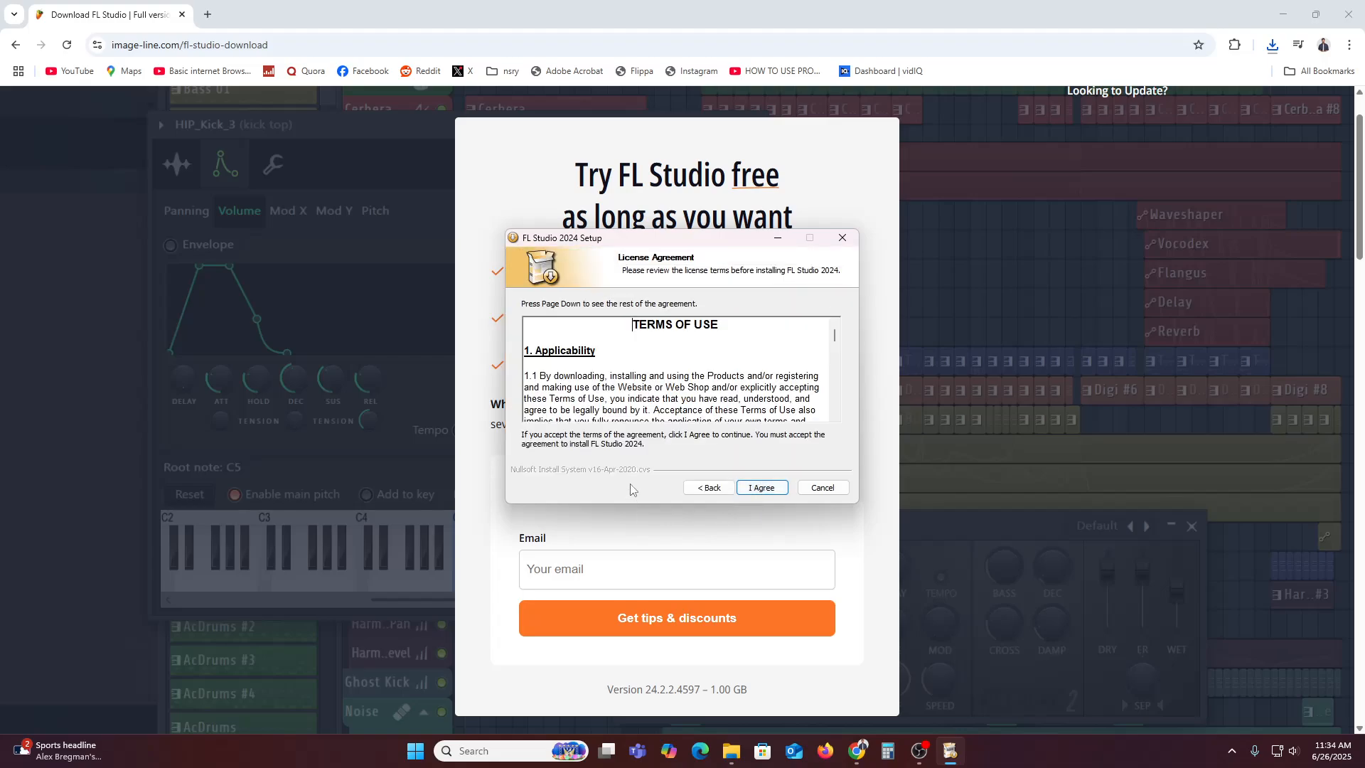
scroll(579, 370, down, 12)
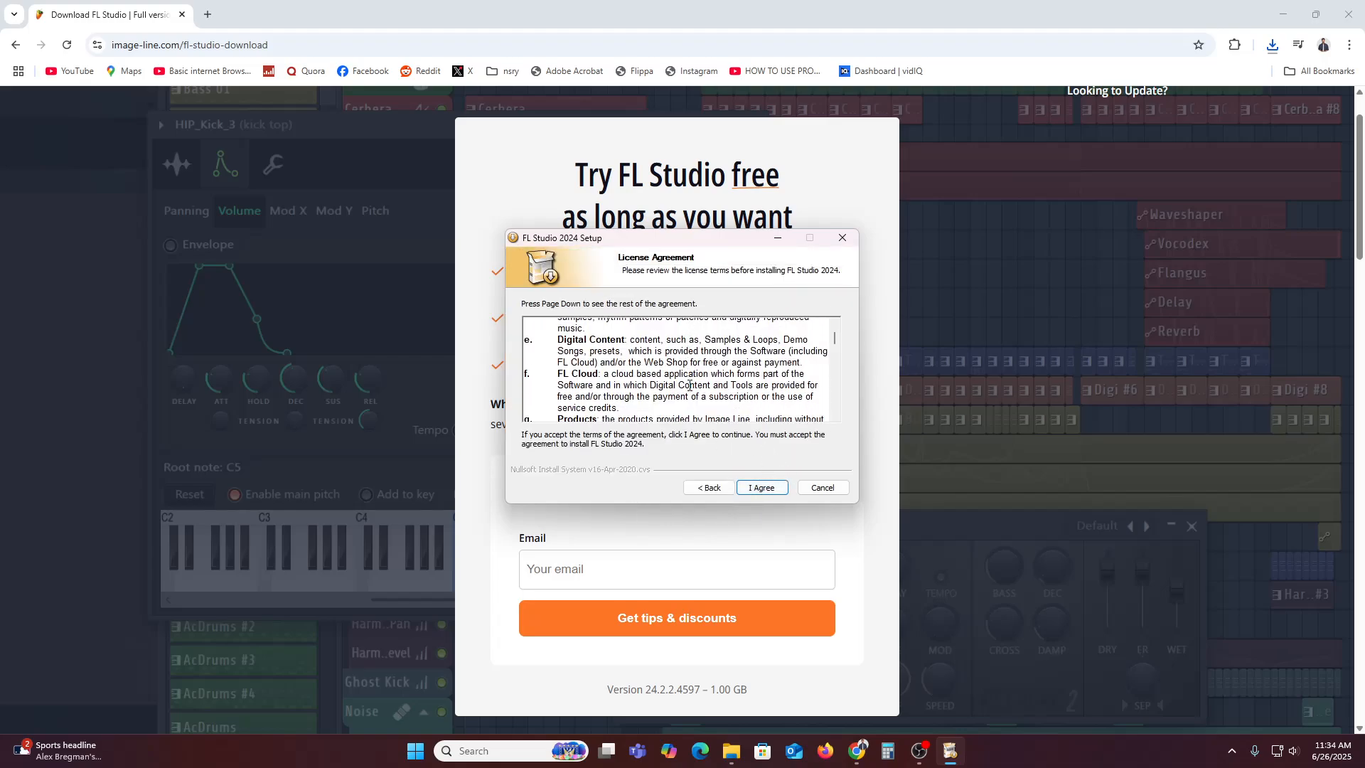
click(758, 489)
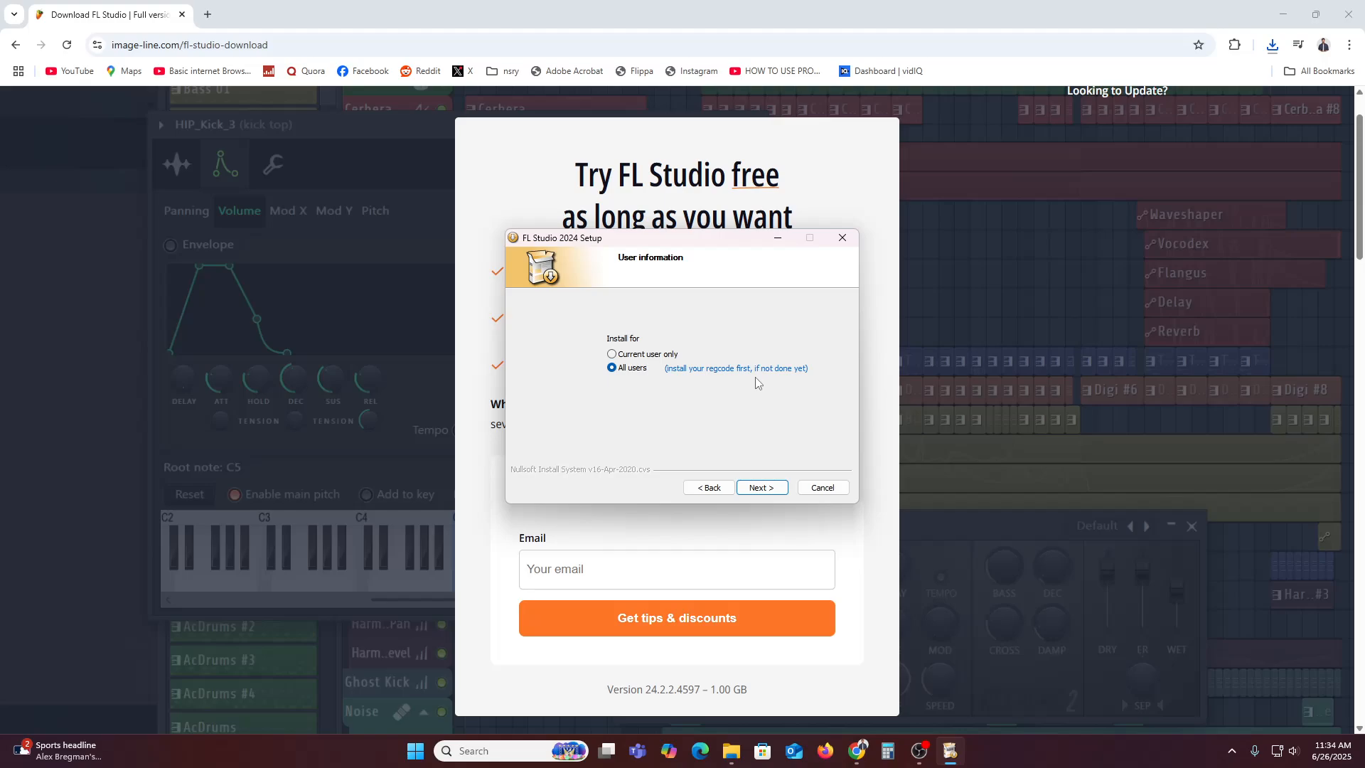
click(768, 489)
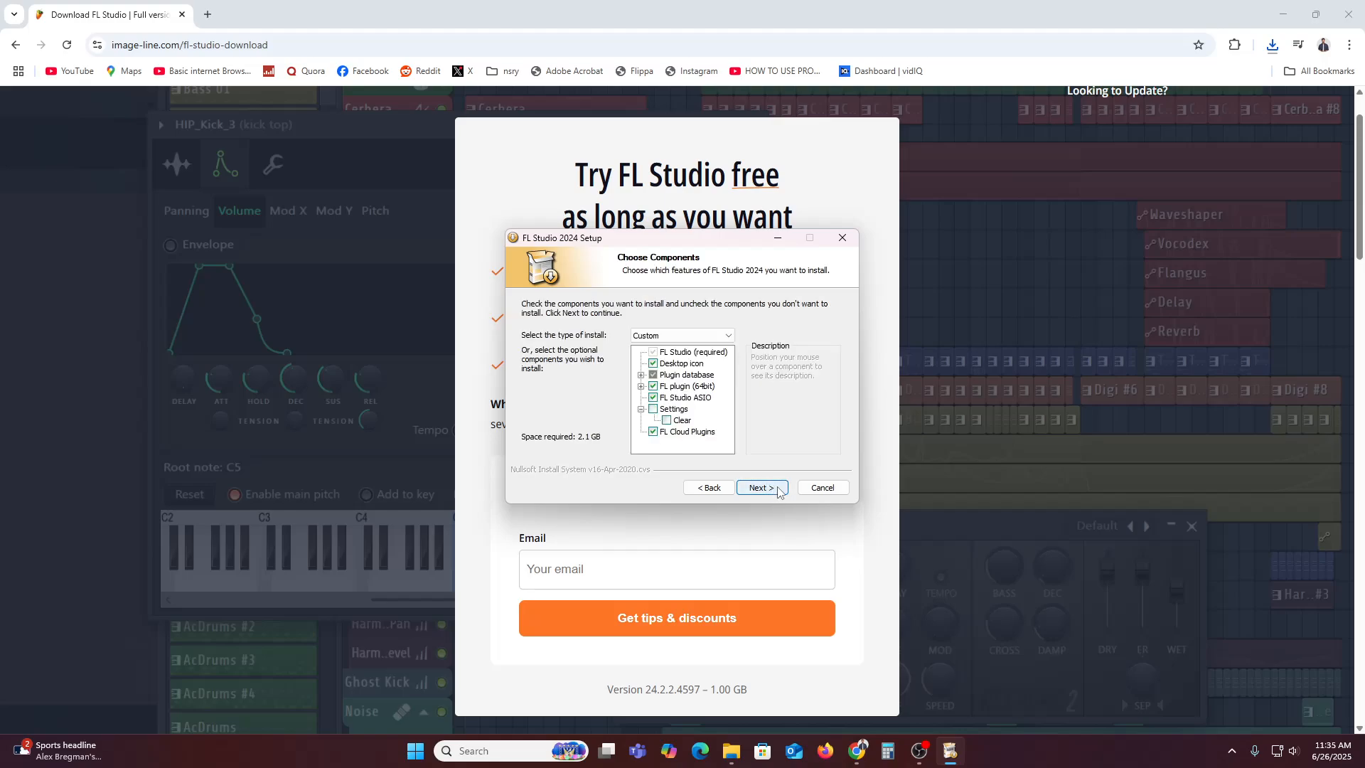
click(779, 490)
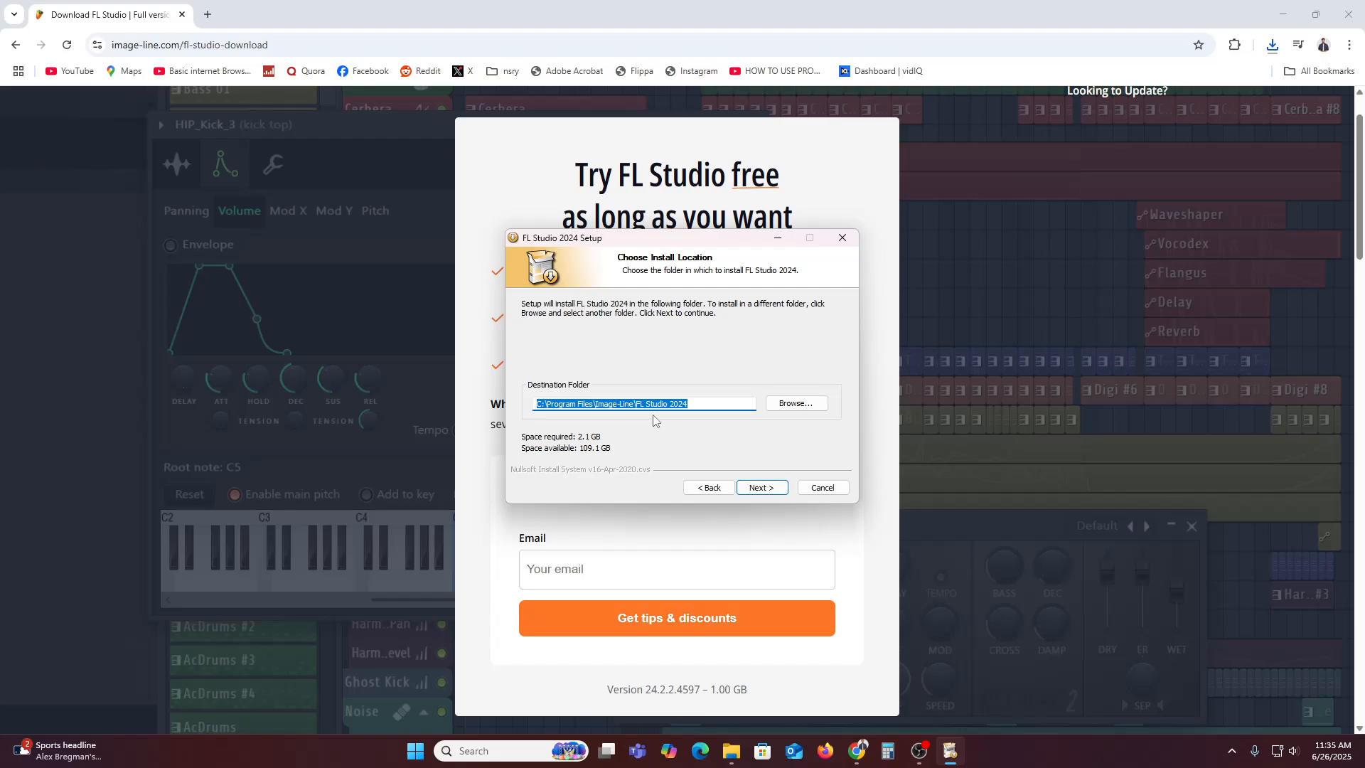
click(758, 487)
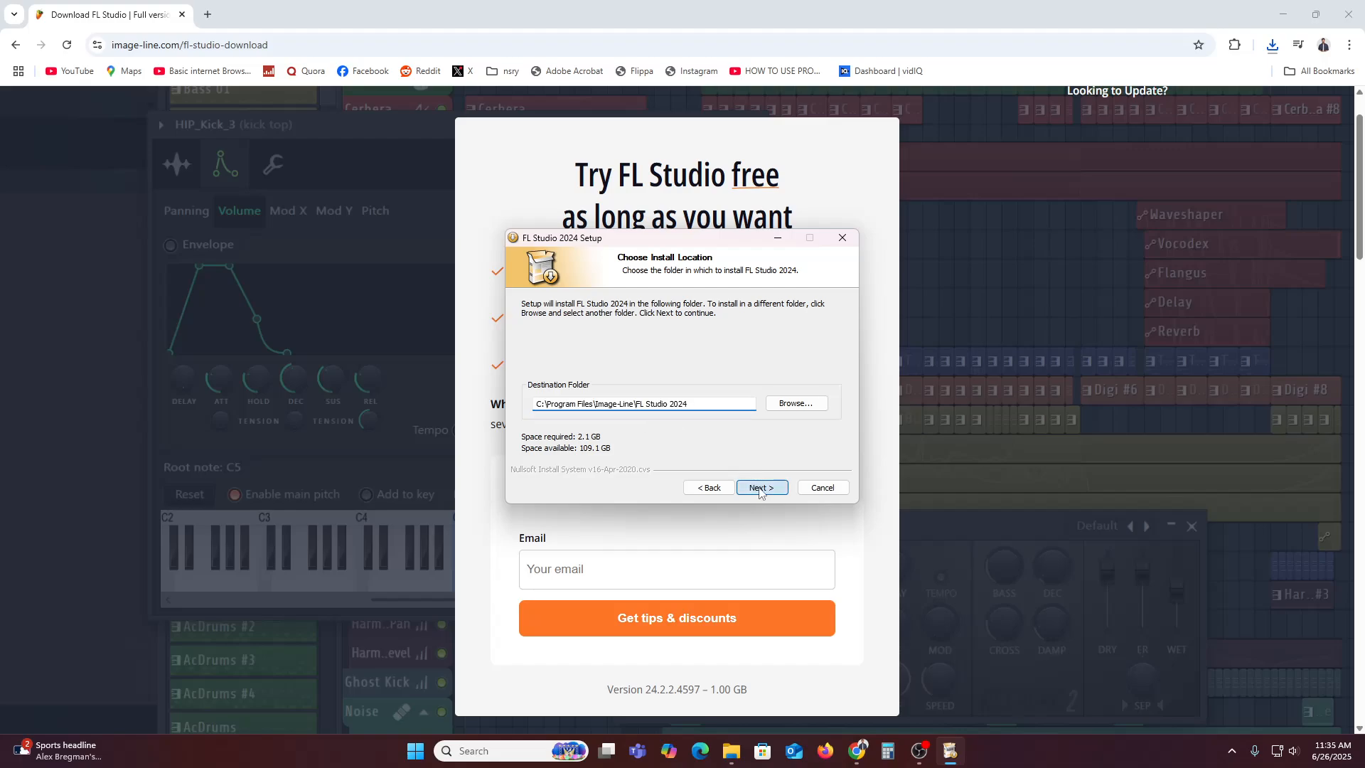
click(760, 488)
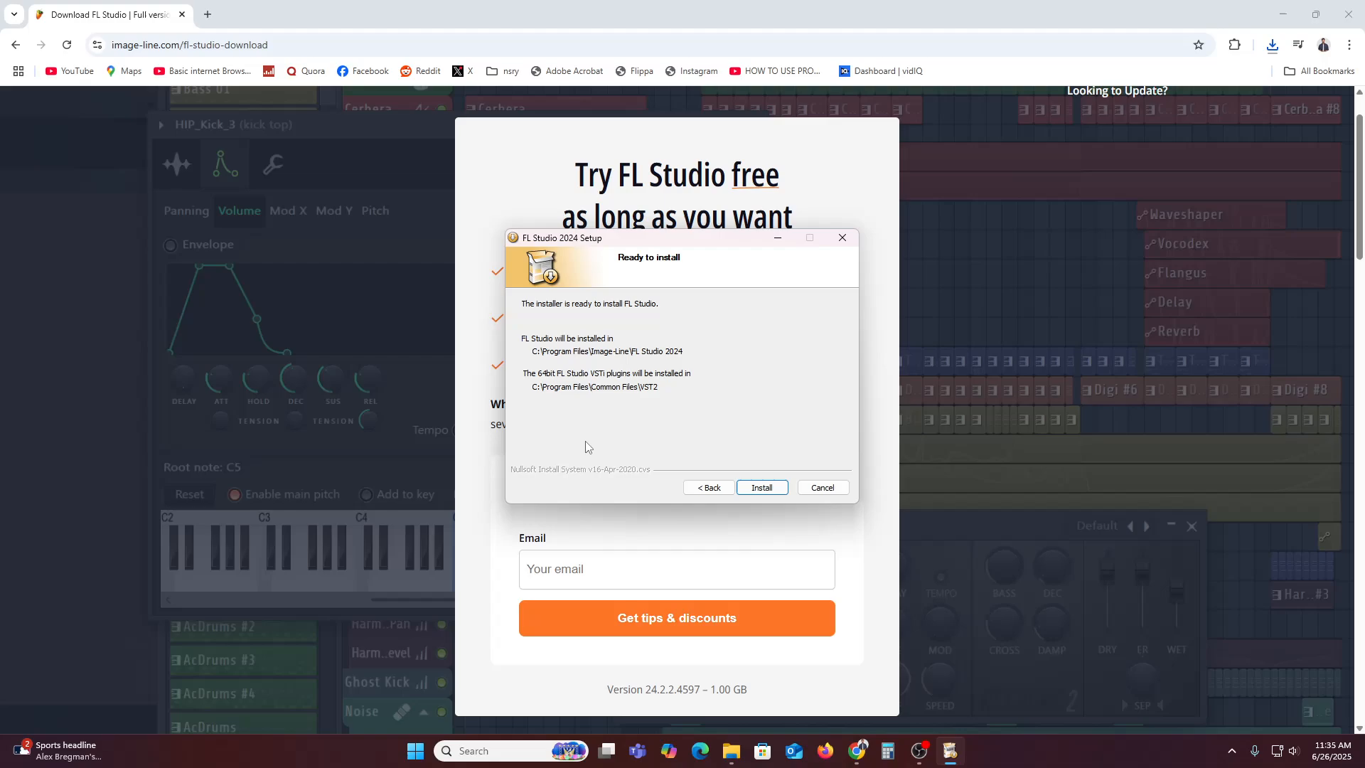
click(767, 492)
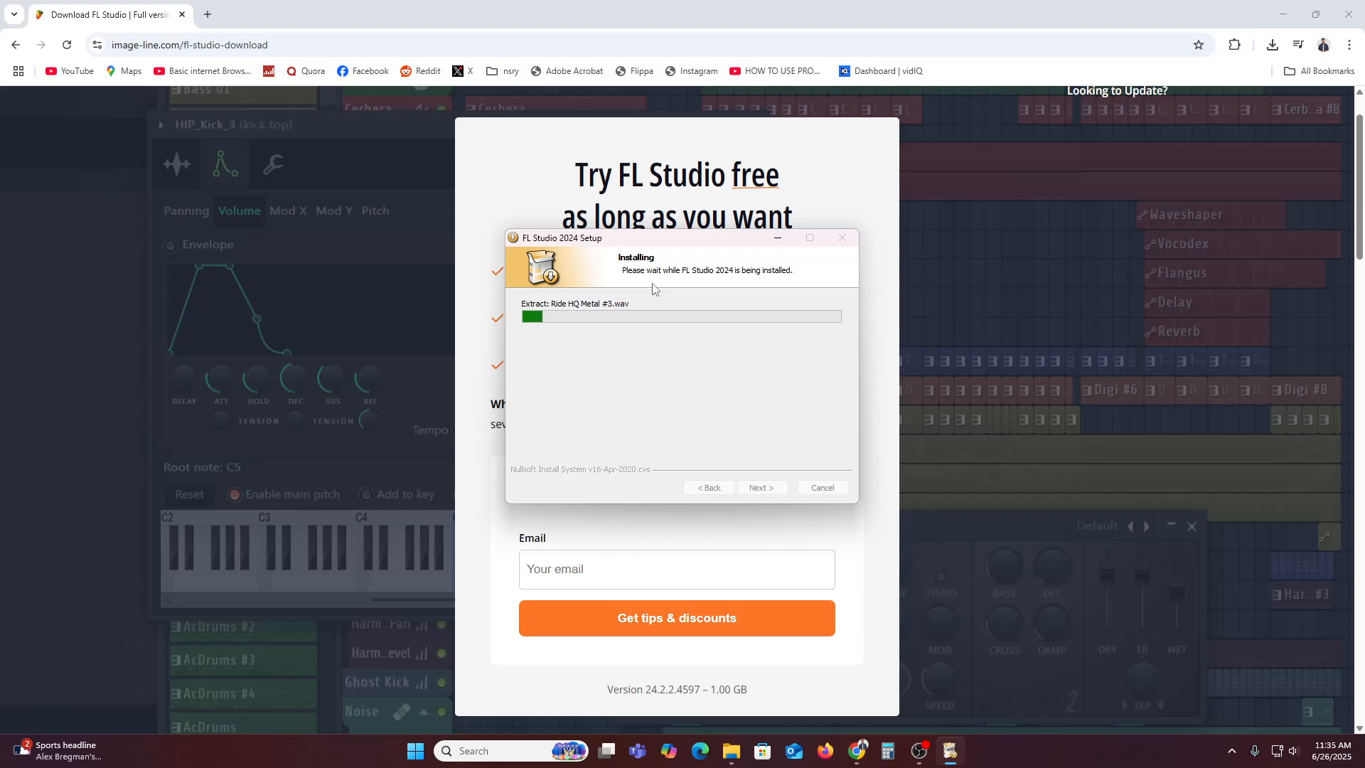
Step past the account unlock and FL Studio Mobile pages and finish the installer
click(683, 178)
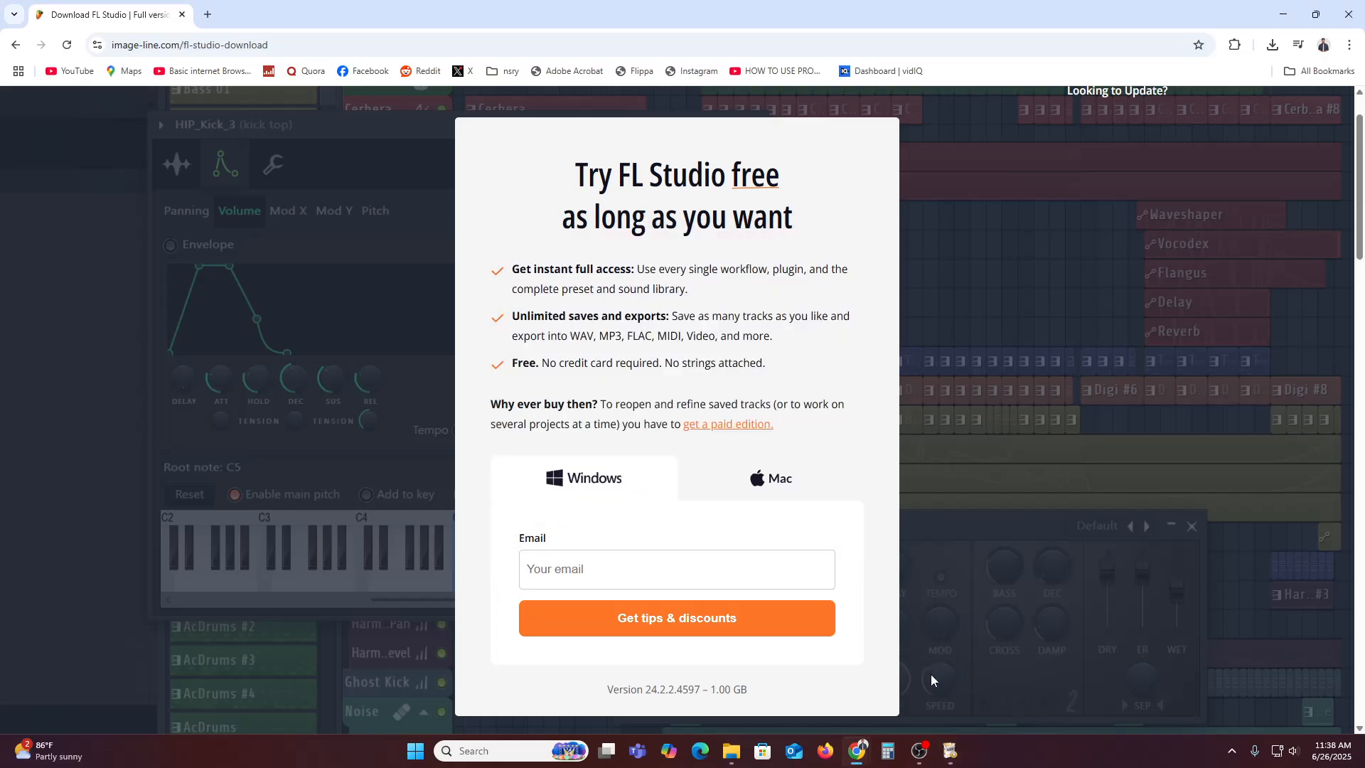
click(949, 751)
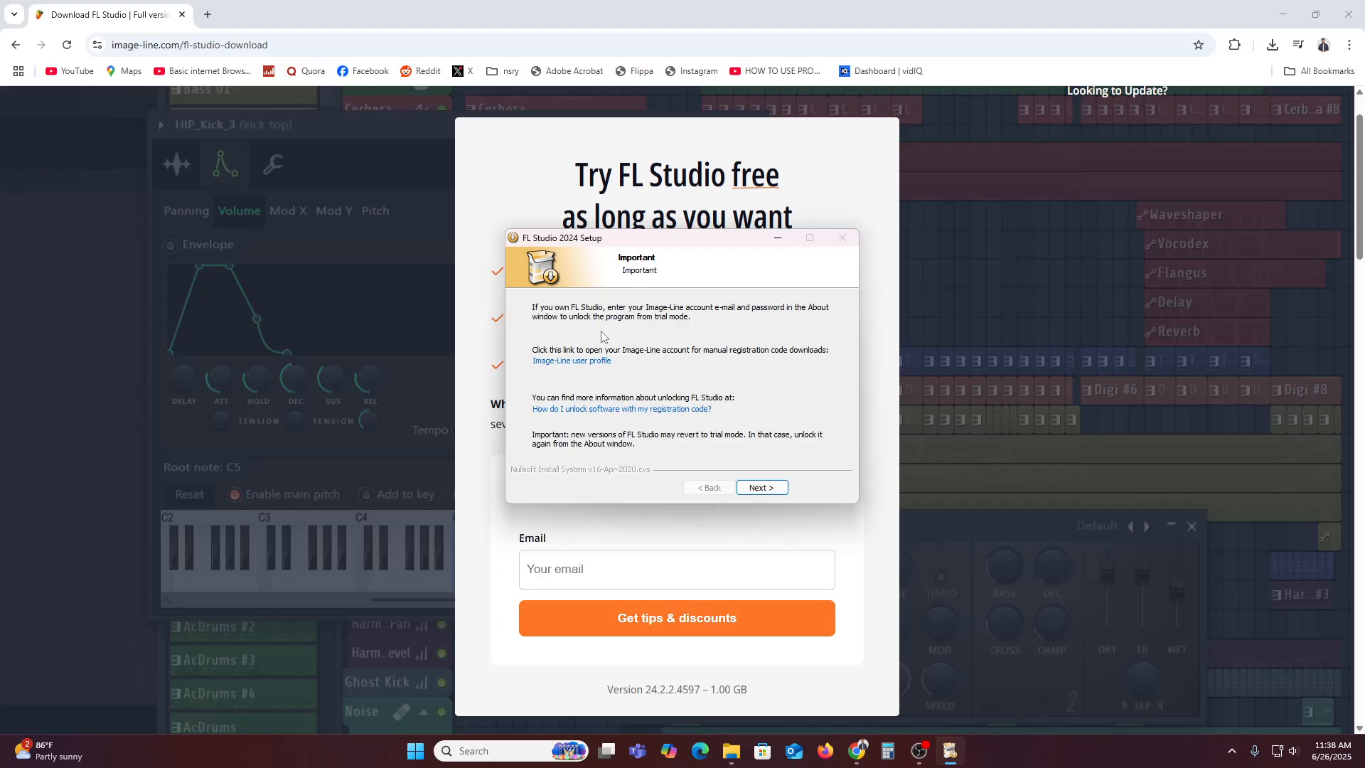
click(762, 488)
click(764, 493)
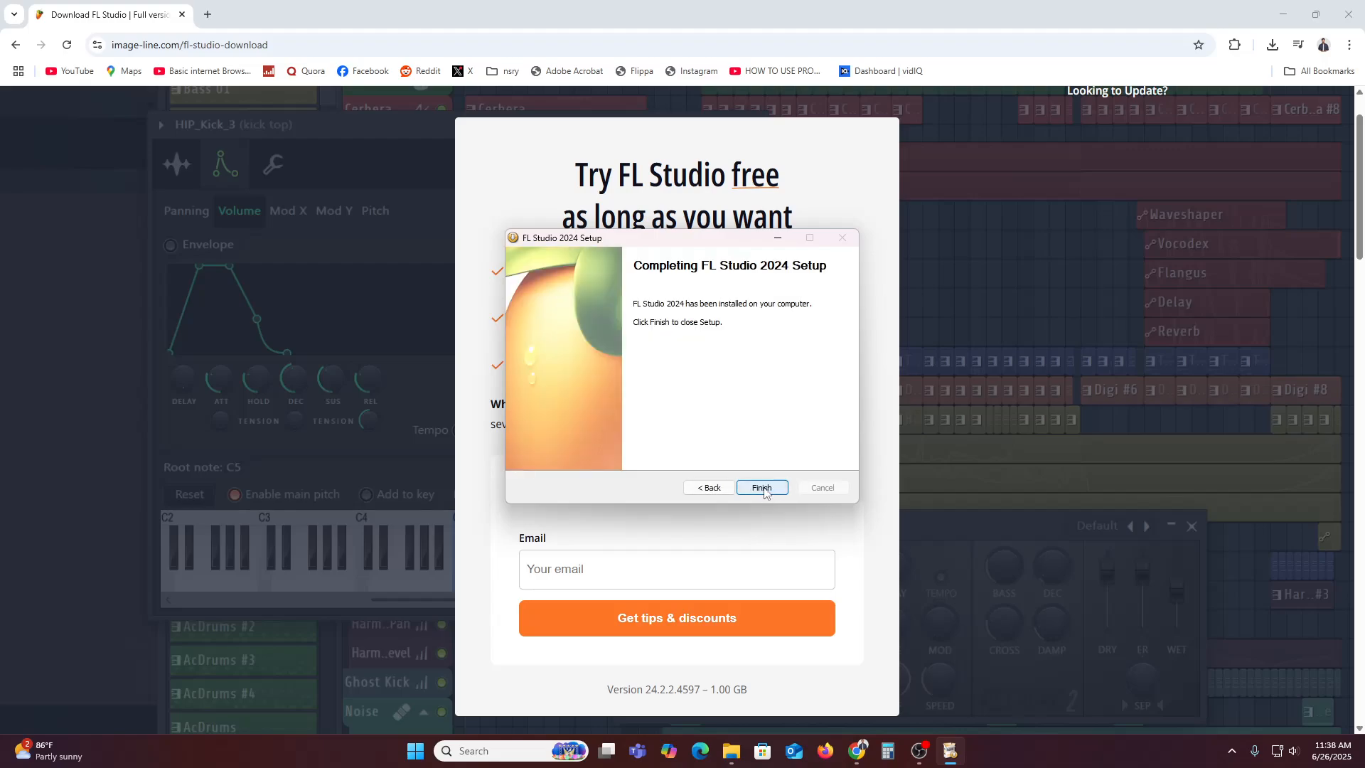
click(763, 489)
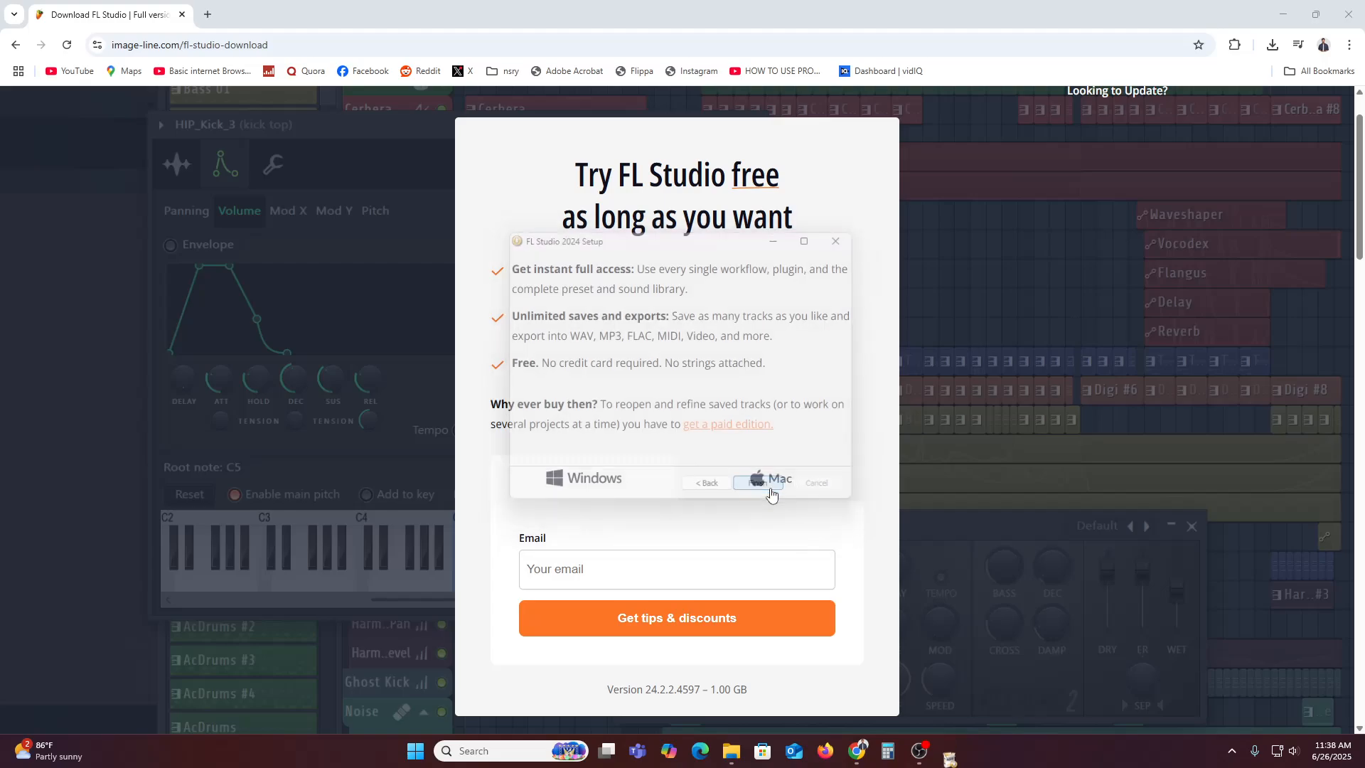
Launch FL Studio 2024 from Windows search, dismiss the Welcome dialog, and paint Pattern 1 at bar 5 of Track 5
click(496, 756)
text(fl)
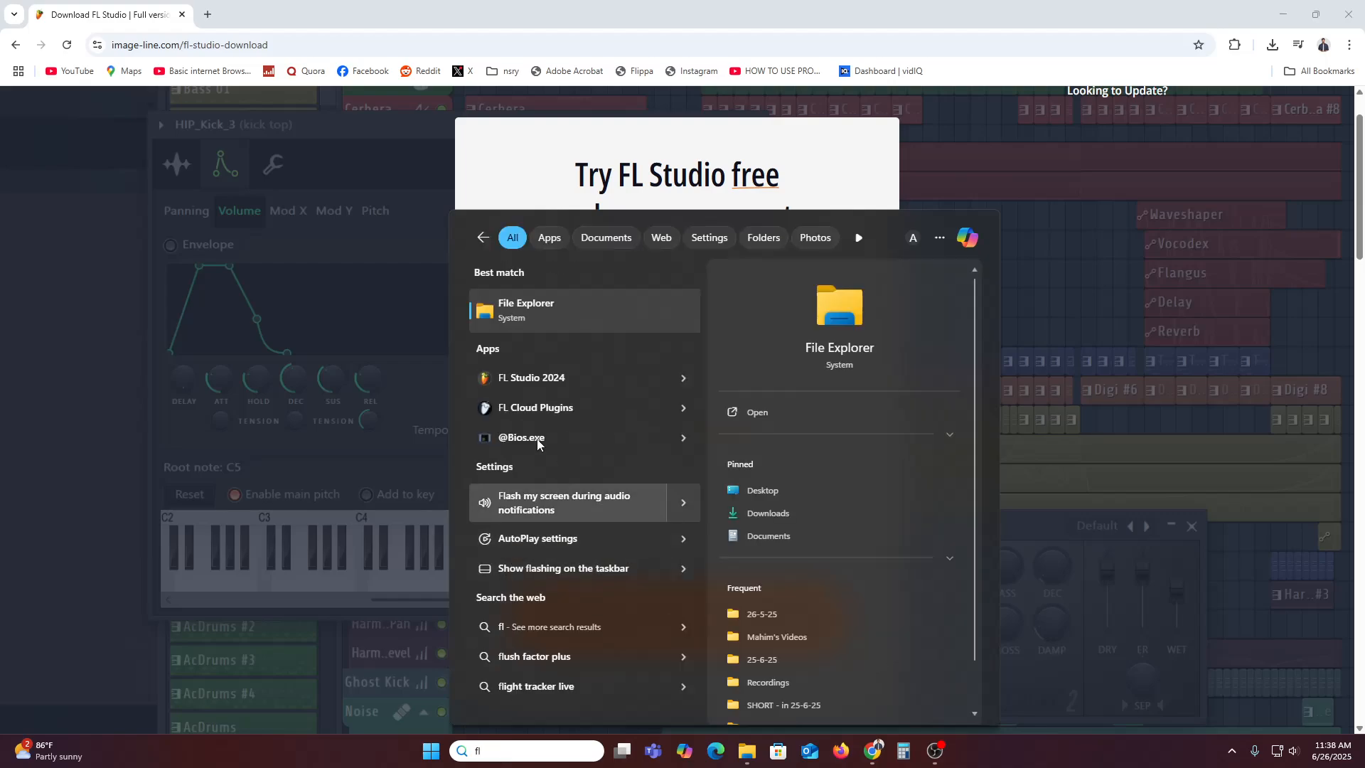
click(539, 377)
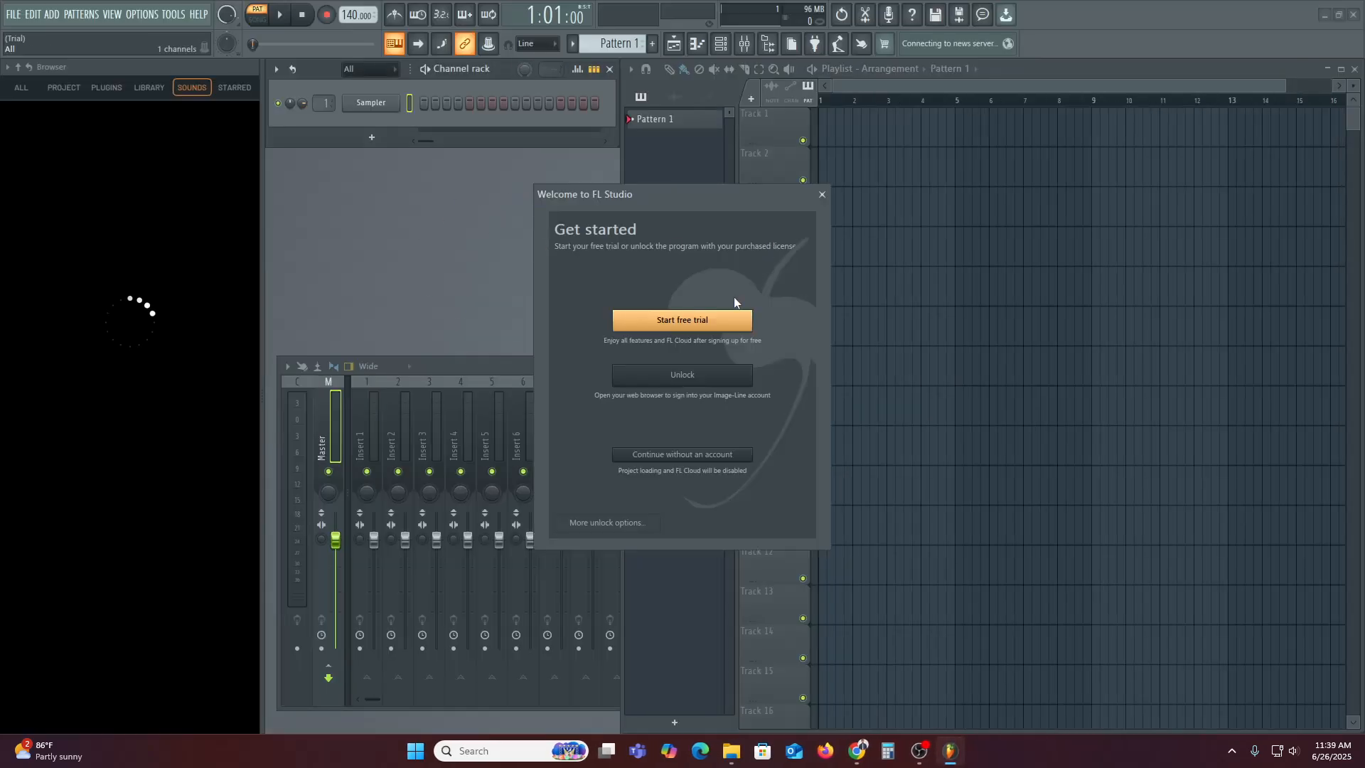
click(822, 194)
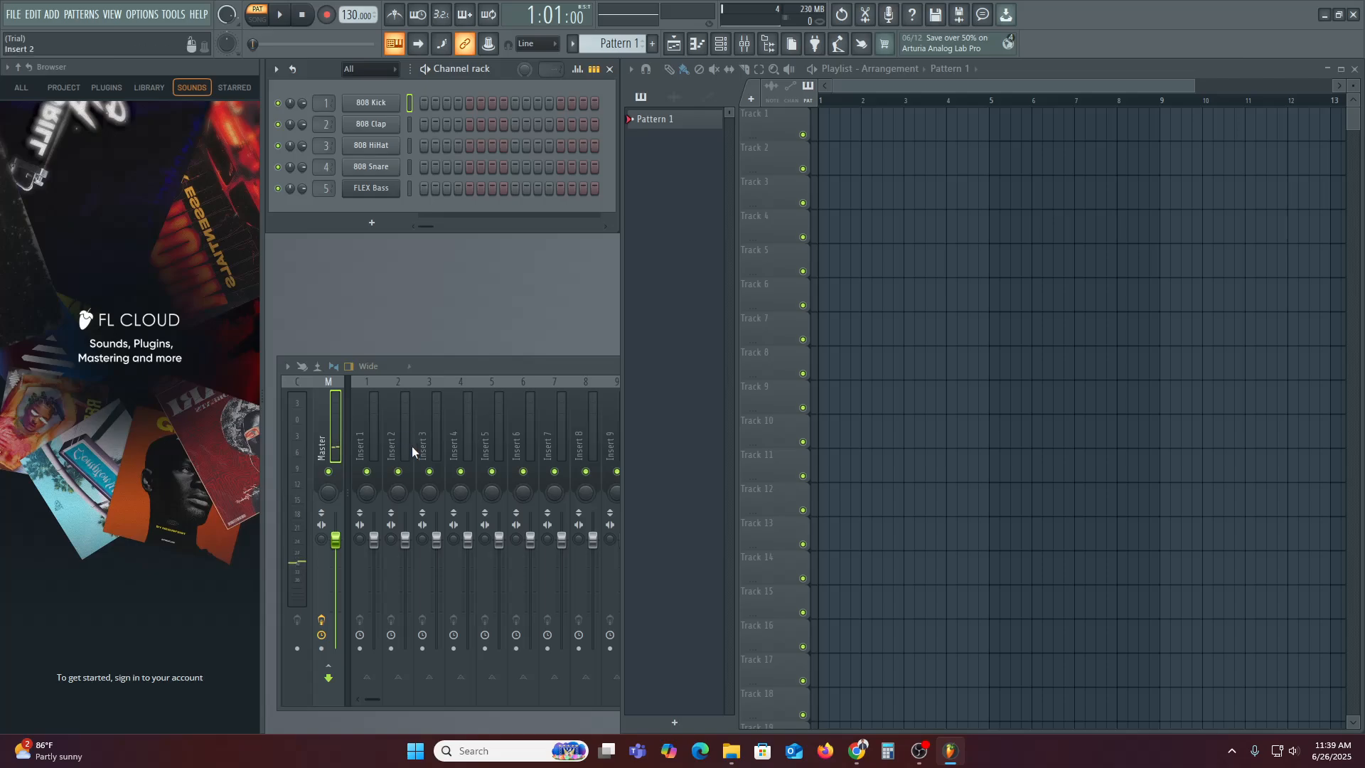
click(997, 266)
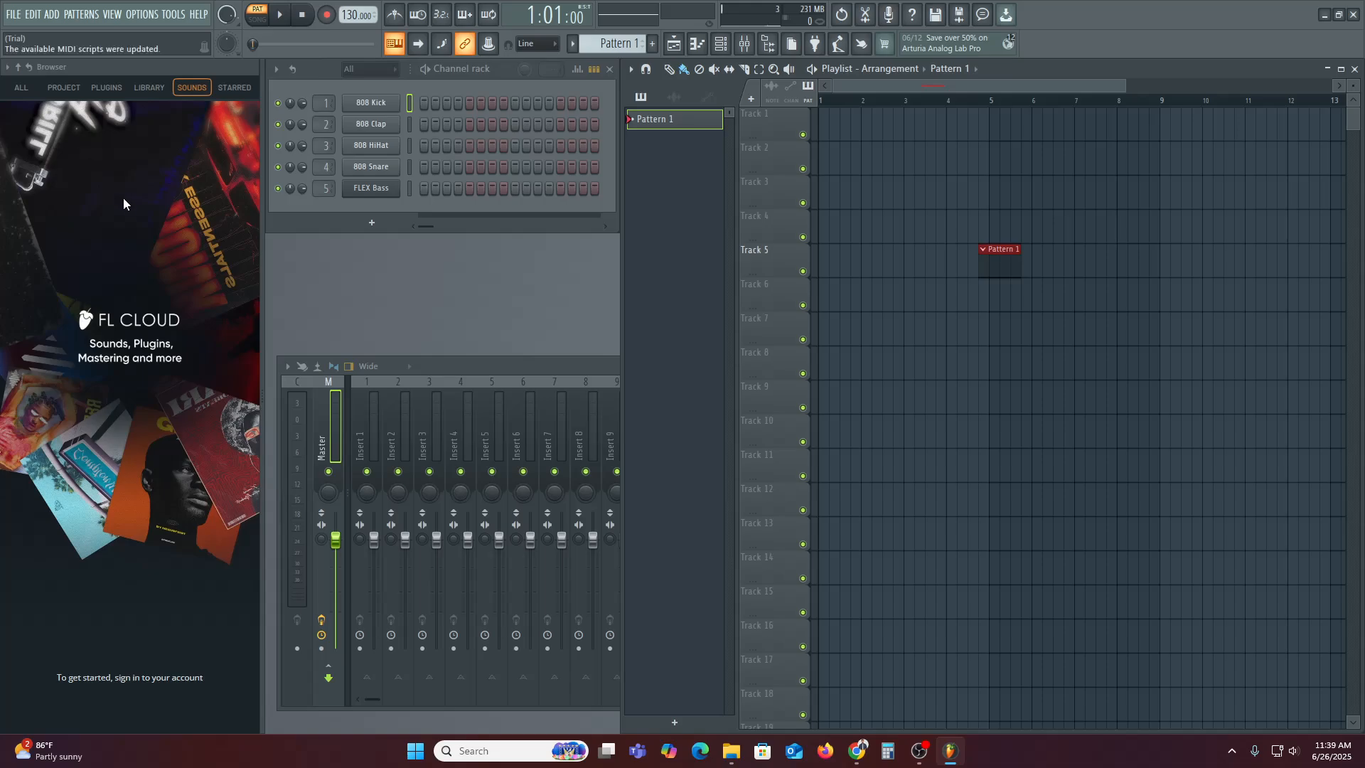
Expand the browser's full folder list, bring up the mixer with F9, then close it
click(276, 69)
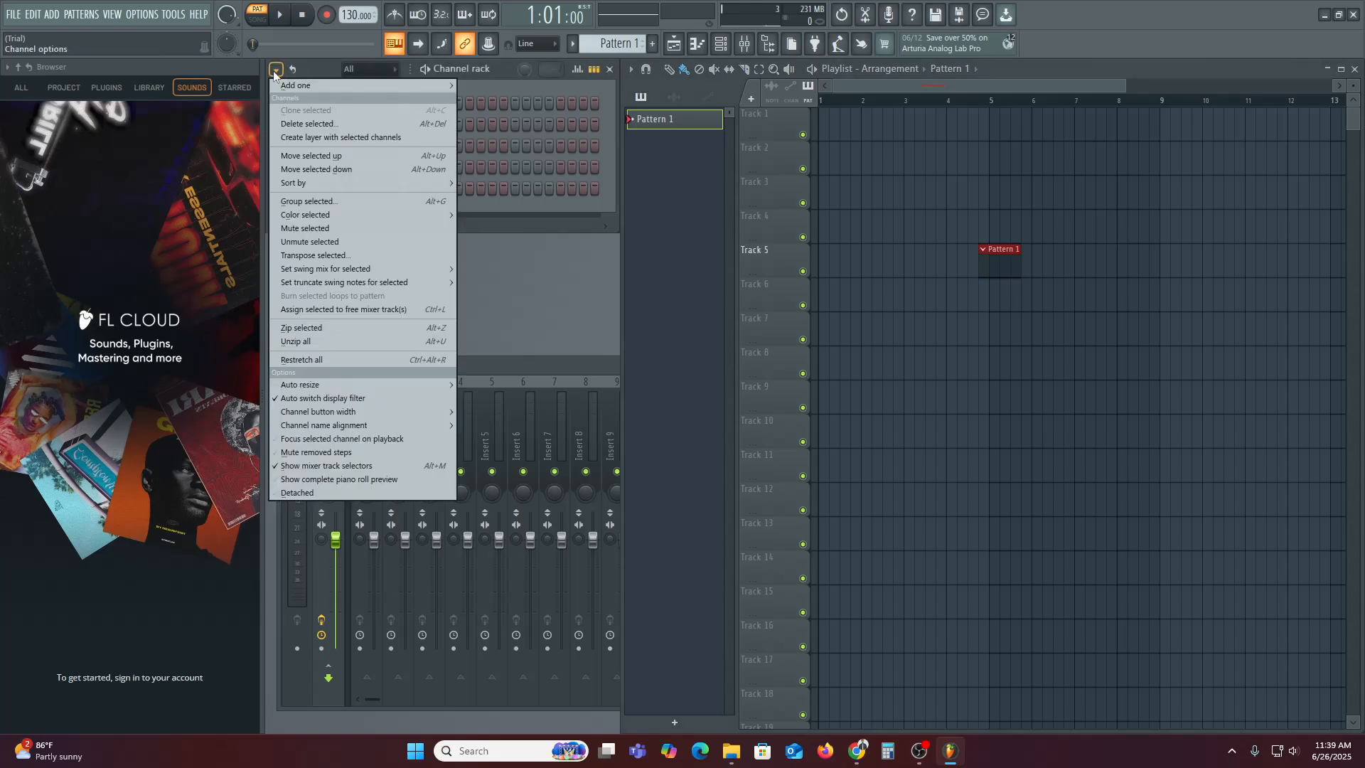
click(276, 71)
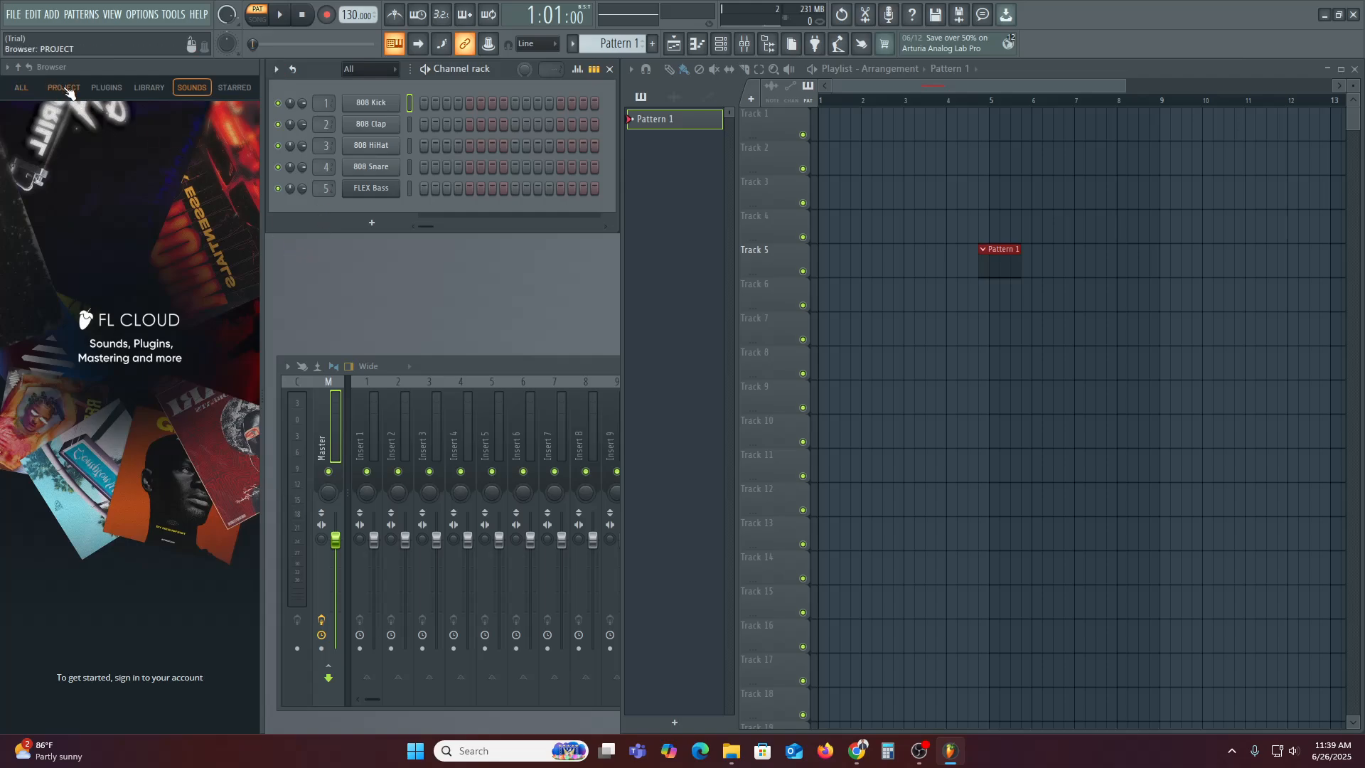
click(21, 87)
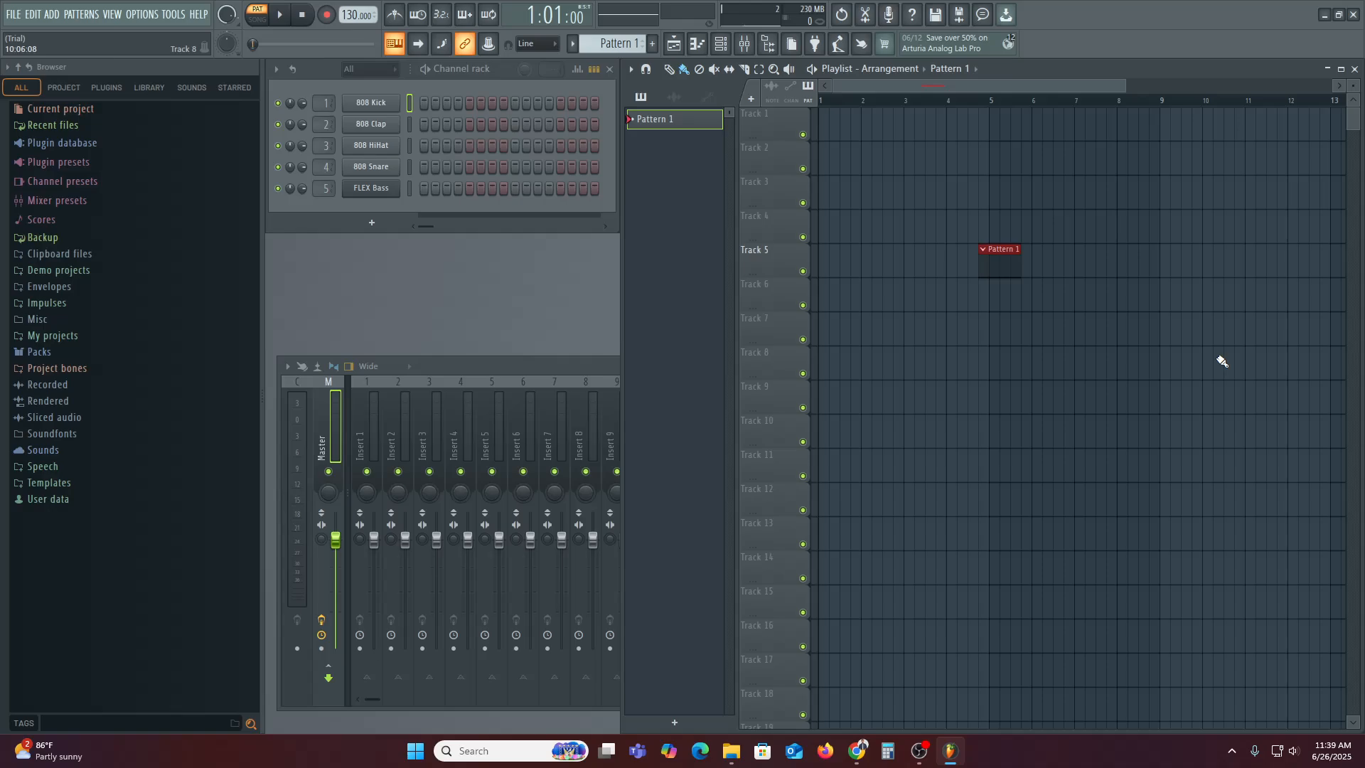
key(F9)
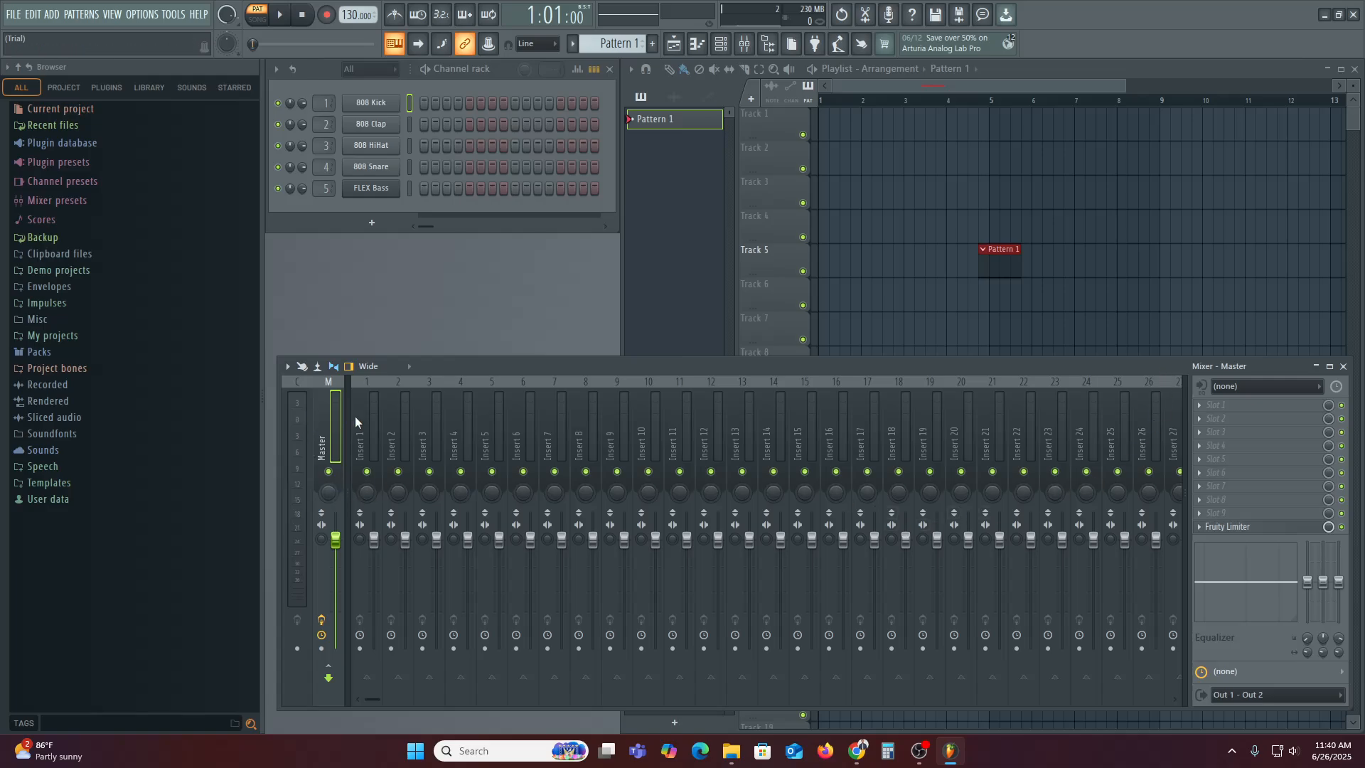
click(1343, 366)
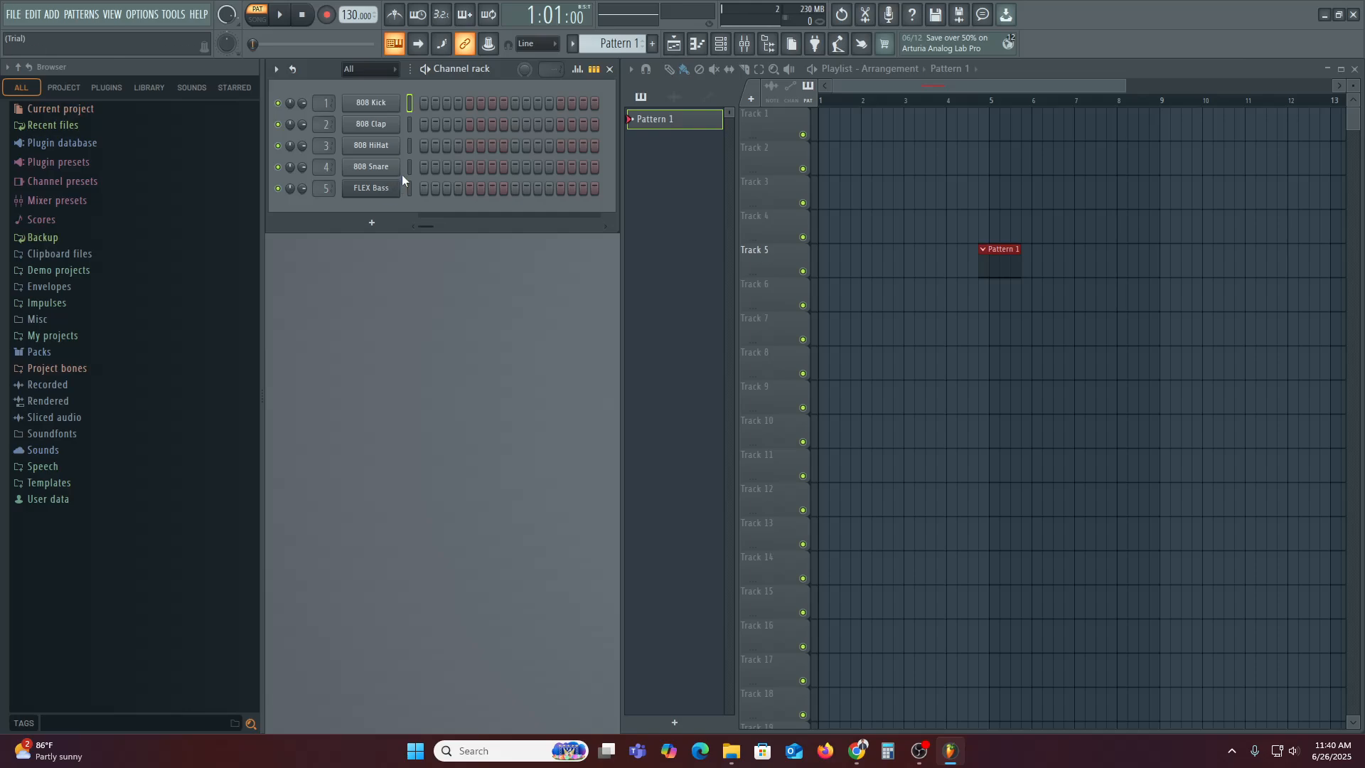
Turn on 808 Kick step 1 and Clap step 2, and place Pattern 1 at bar 1 of Track 1 and bar 2 of Track 3
click(374, 106)
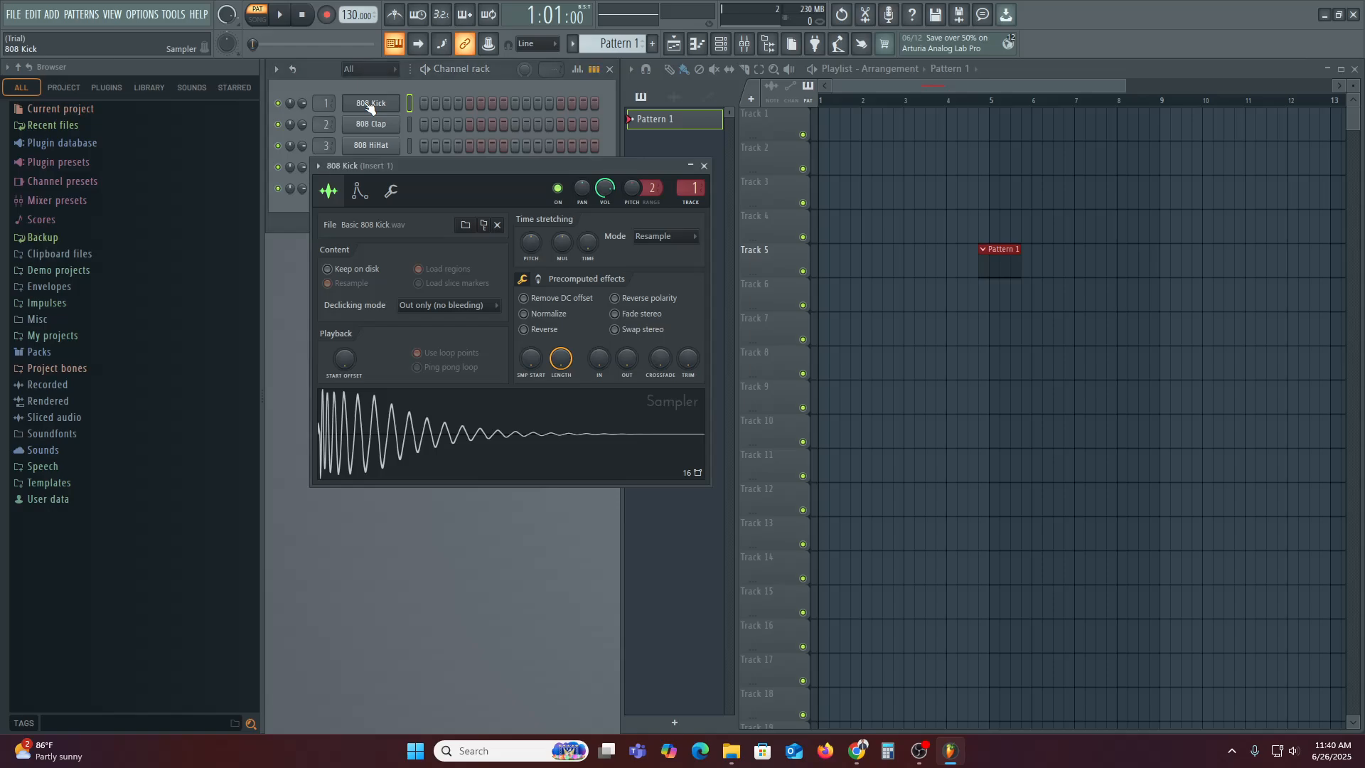
click(391, 105)
click(429, 105)
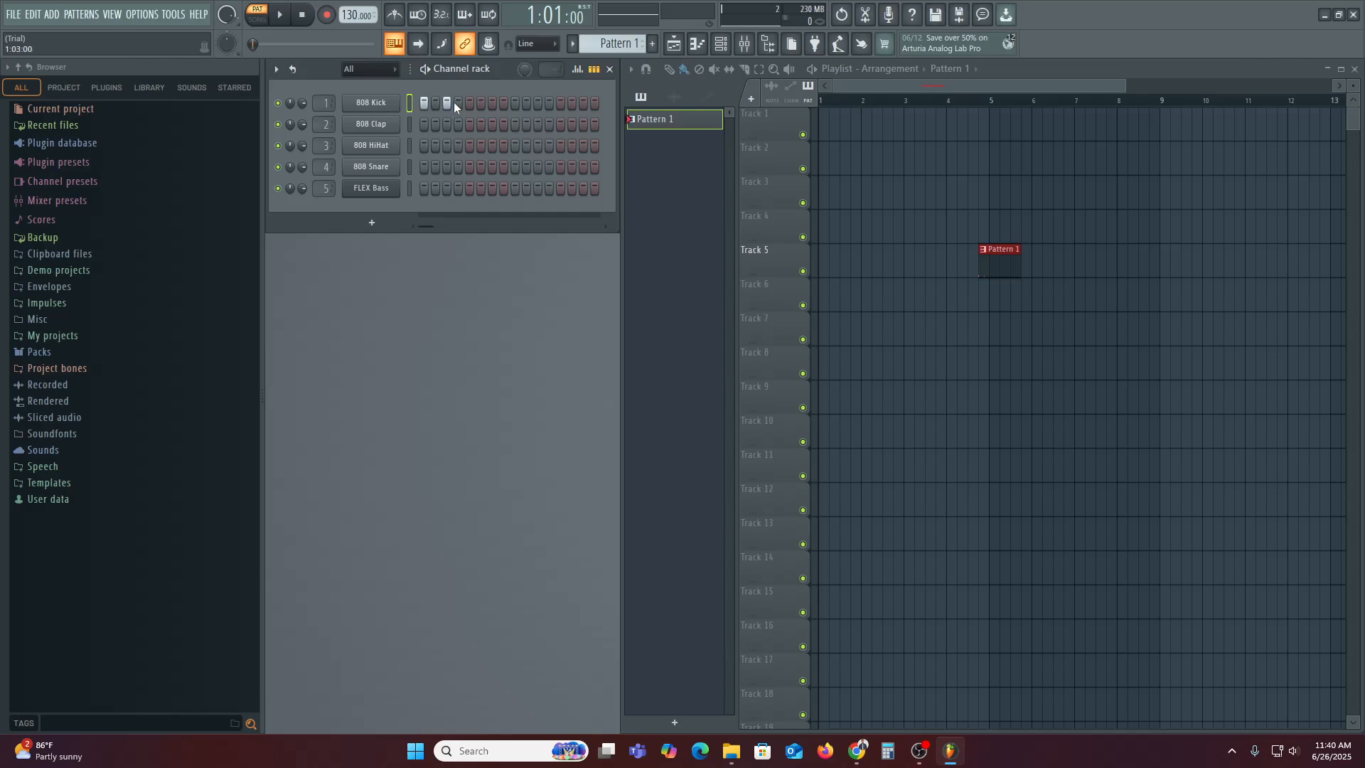
click(837, 125)
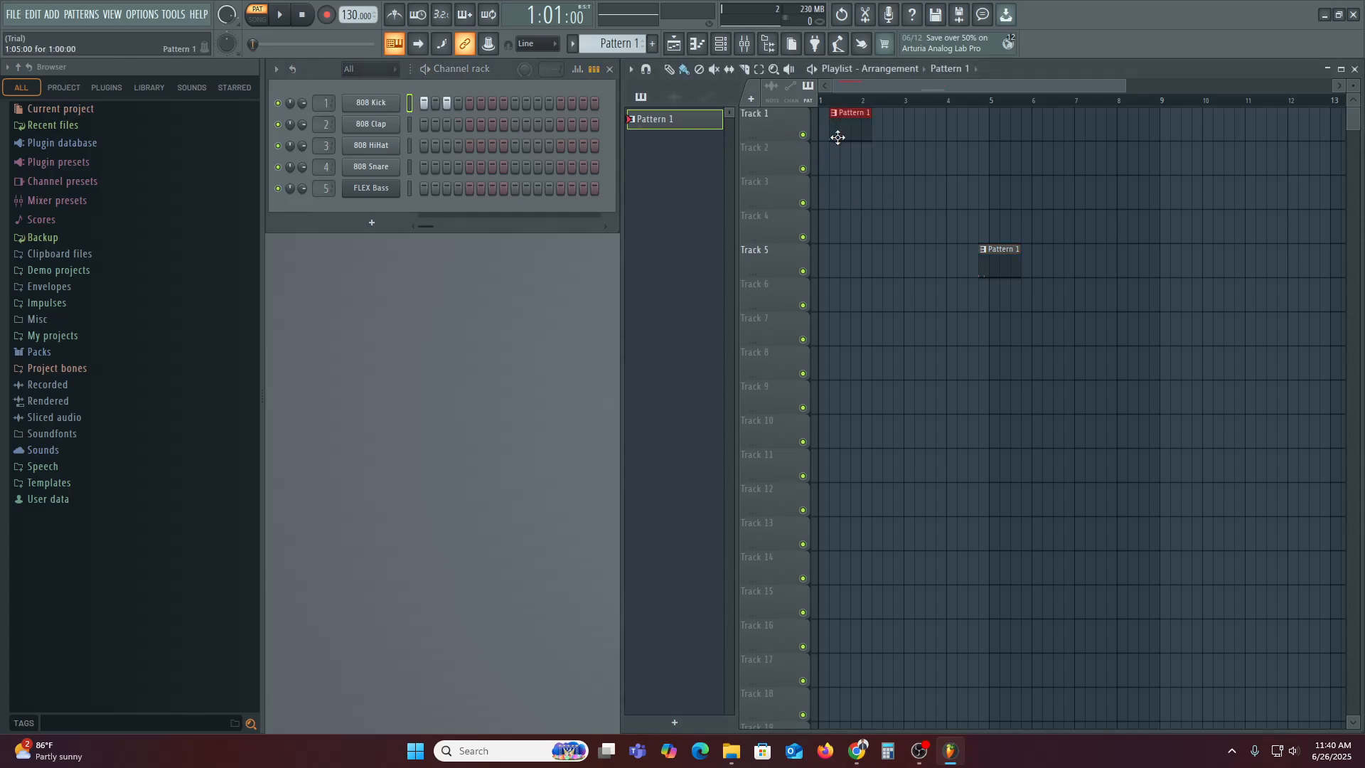
click(880, 202)
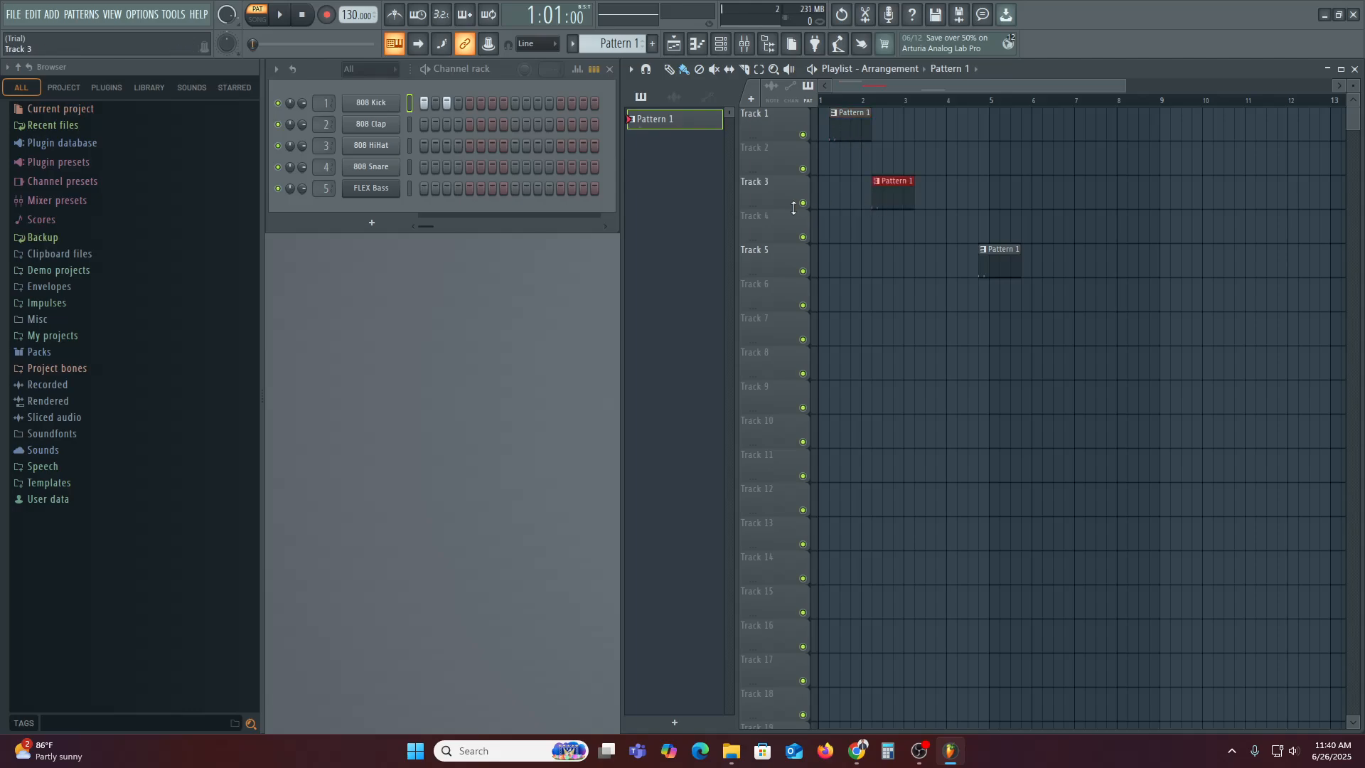
click(437, 124)
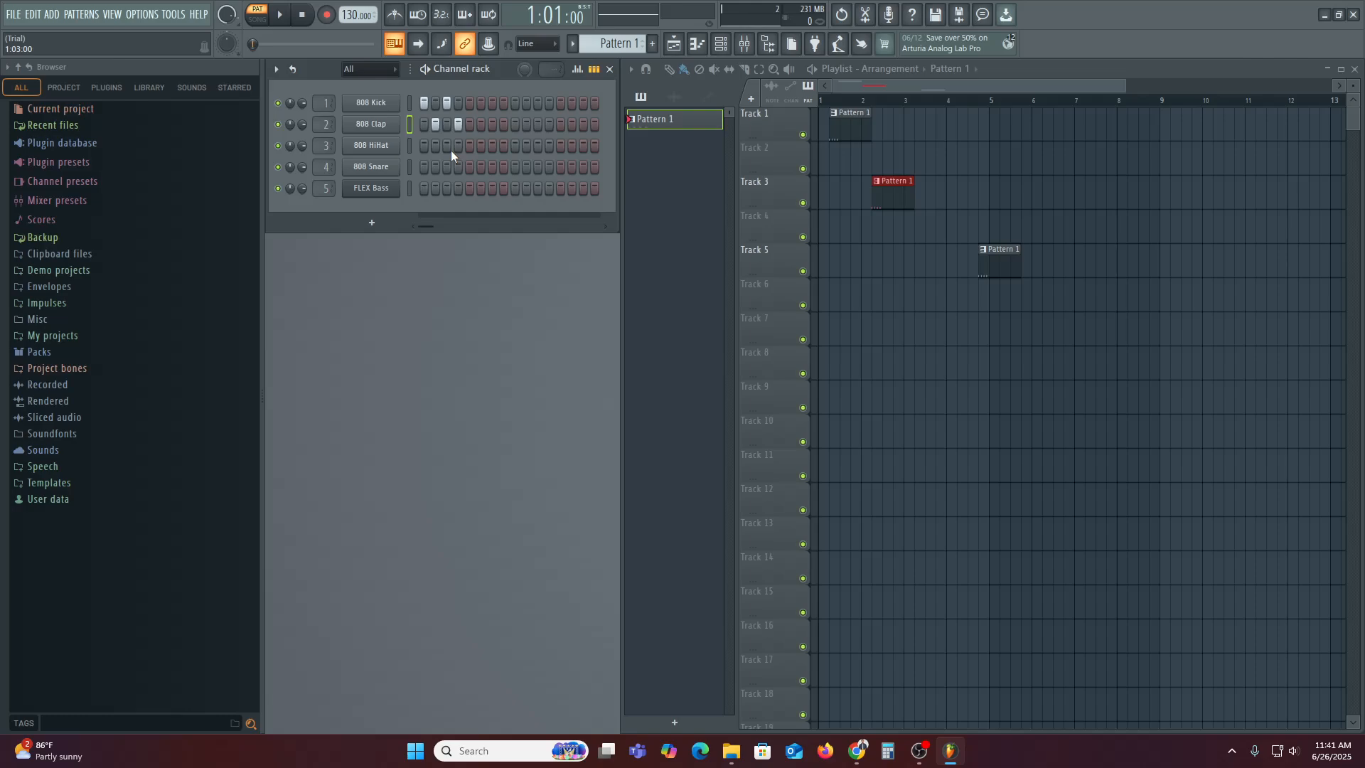
Turn on 808 HiHat step 5 and play the pattern to audition the beat
click(276, 69)
click(484, 74)
click(282, 17)
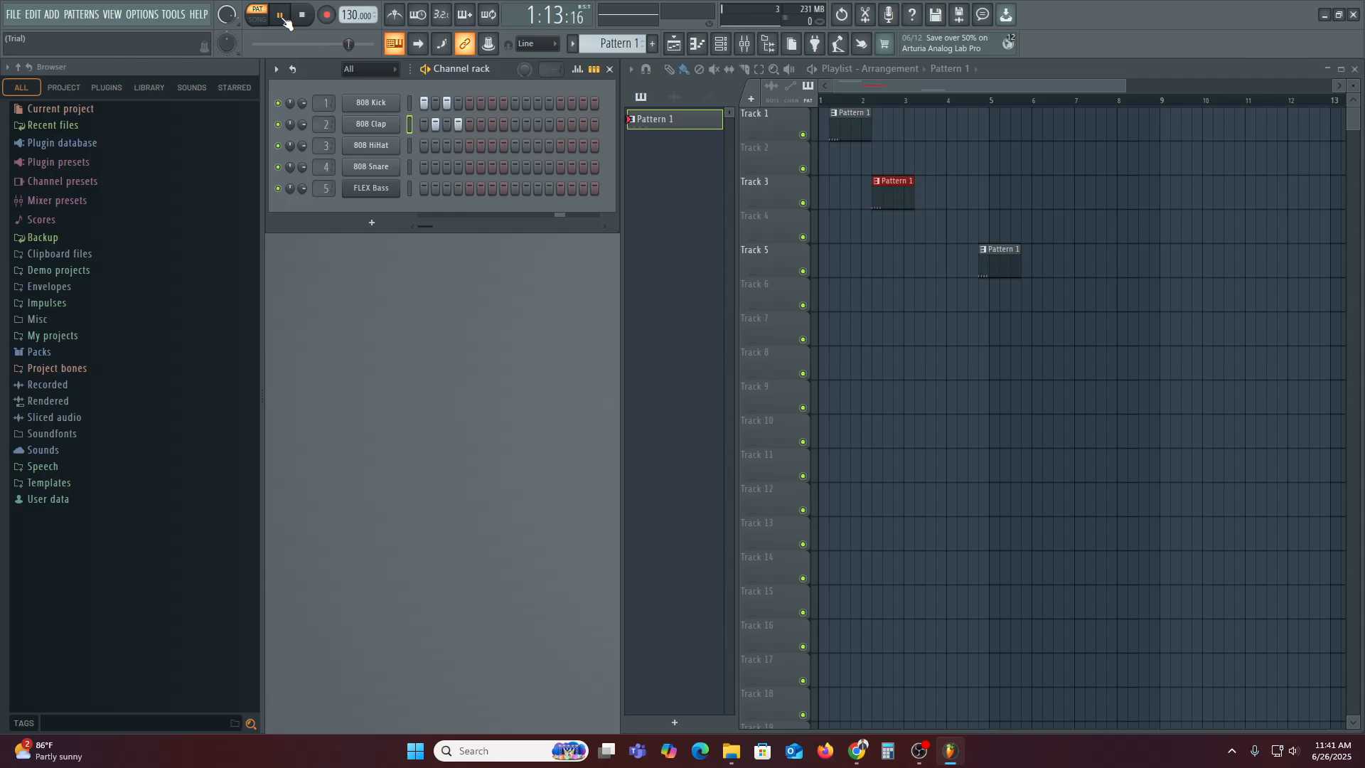
click(284, 19)
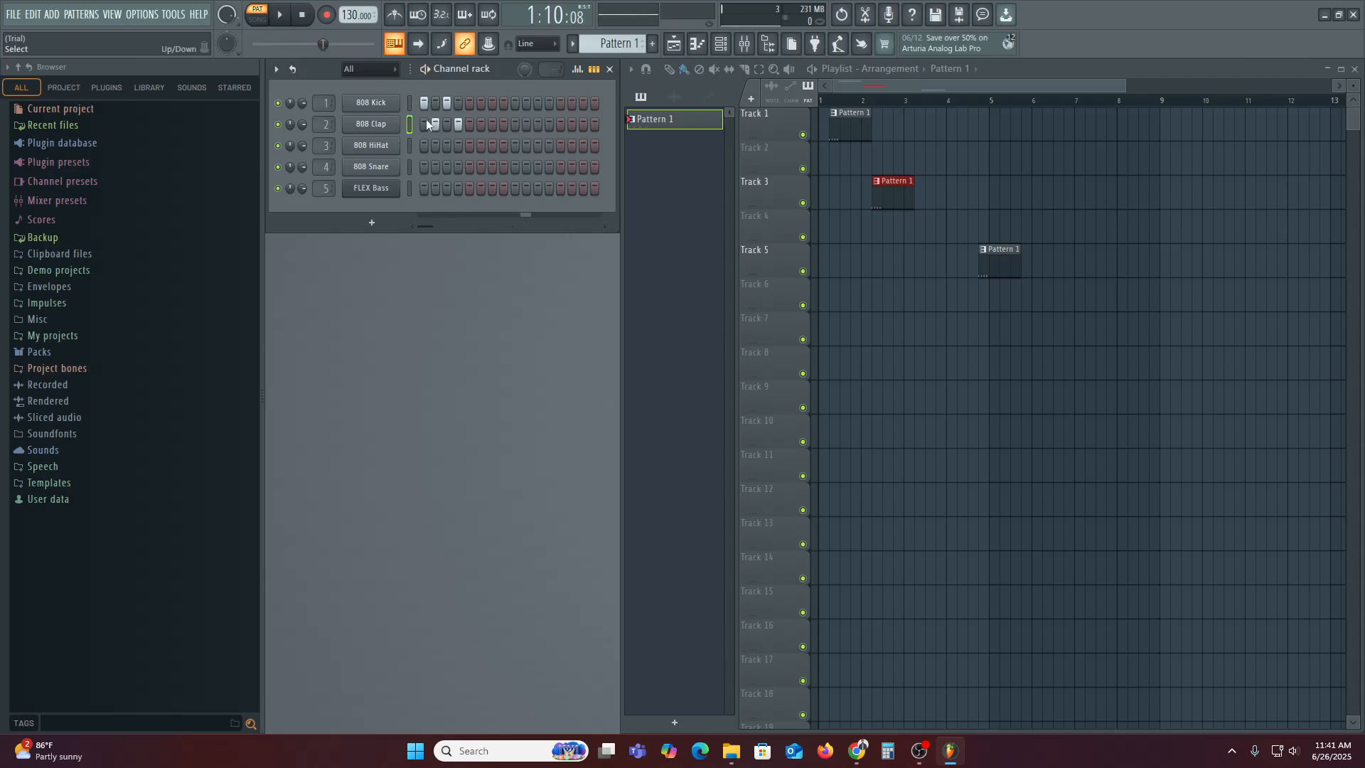
click(470, 146)
click(281, 16)
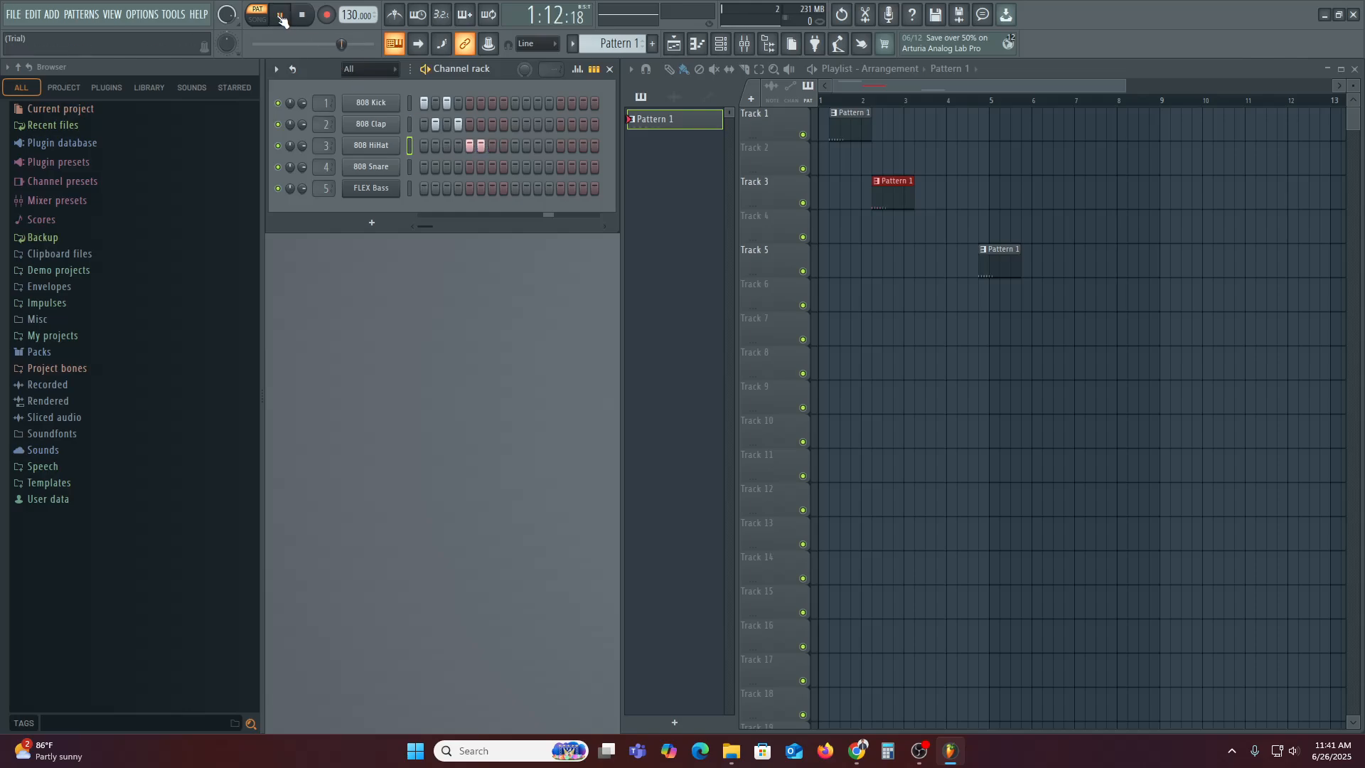
click(281, 16)
click(282, 15)
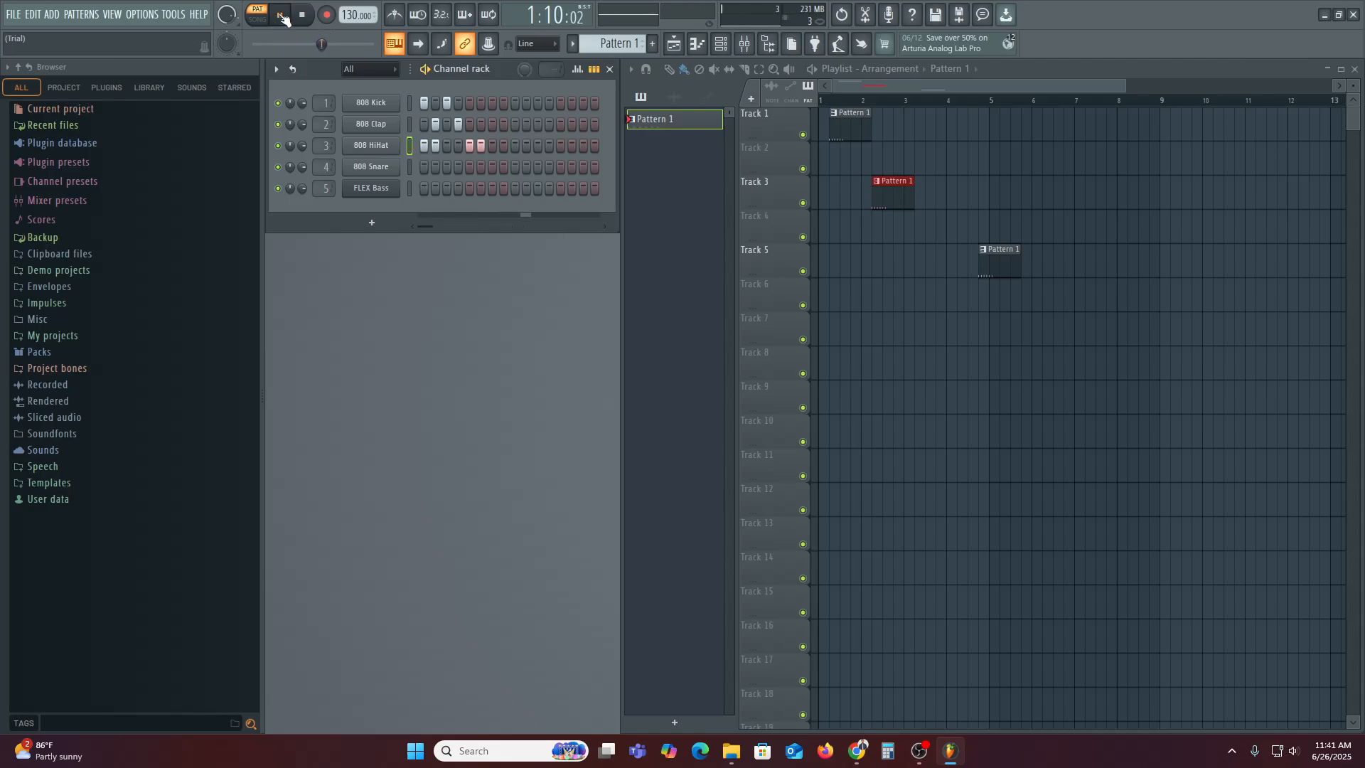
click(282, 15)
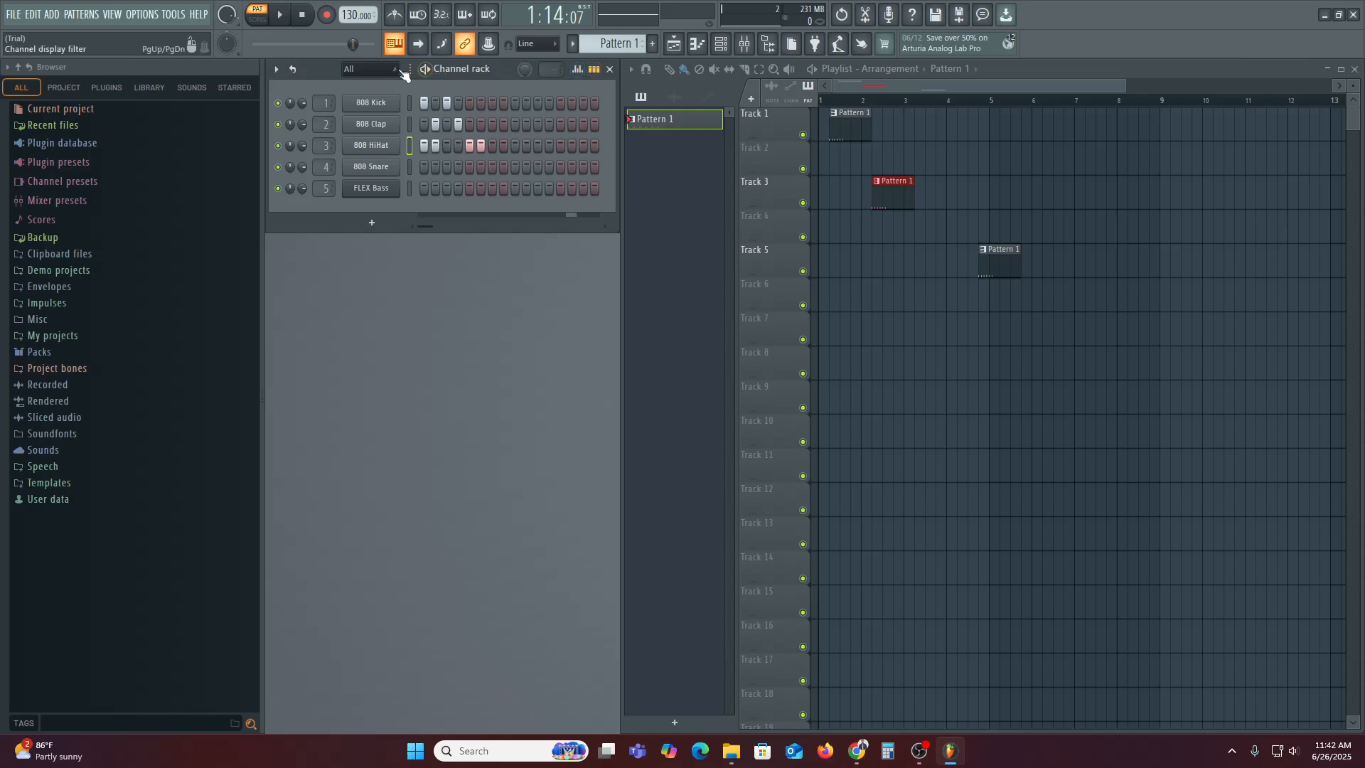
Show the generator plugins listed under the channel rack's Add one menu
click(374, 68)
click(276, 69)
mouse_move(310, 87)
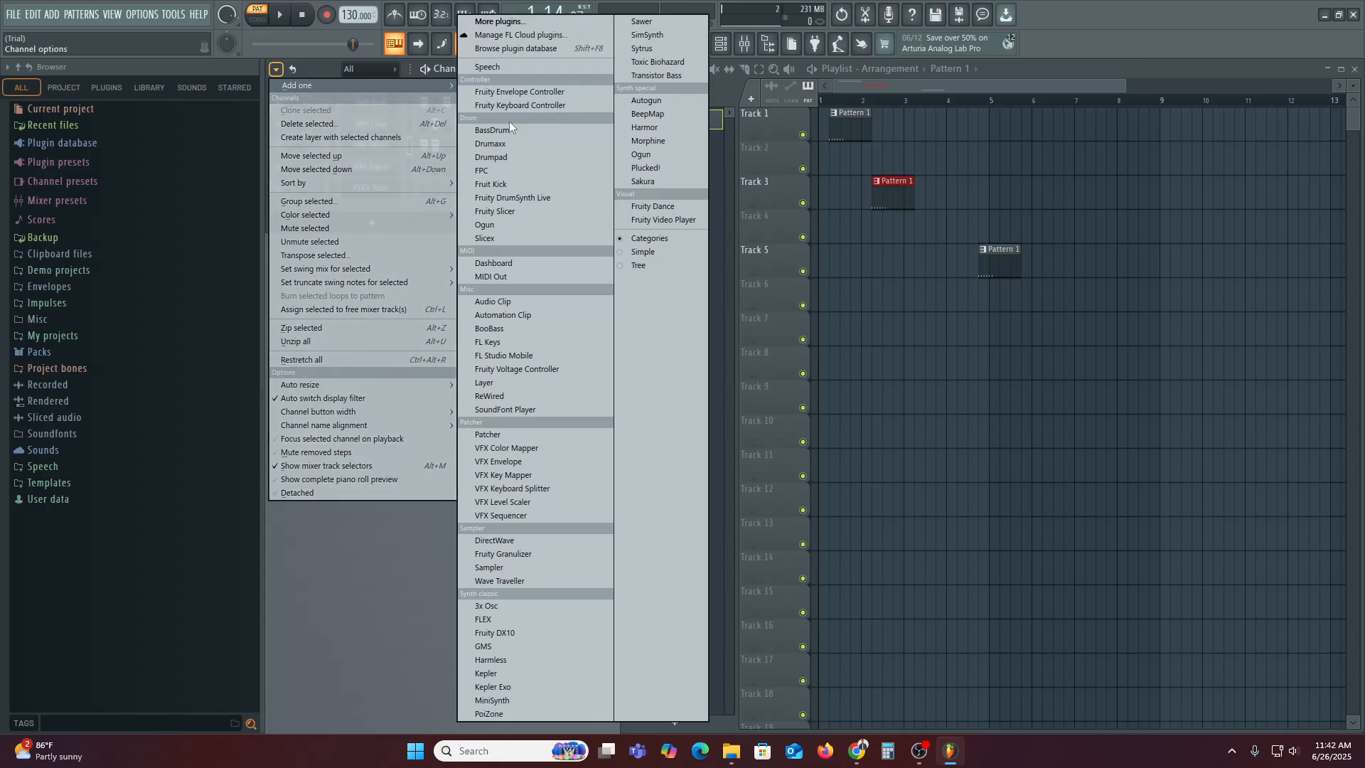
Add an FL Keys channel and play a note on its keyboard to hear the Grand Piano
click(484, 343)
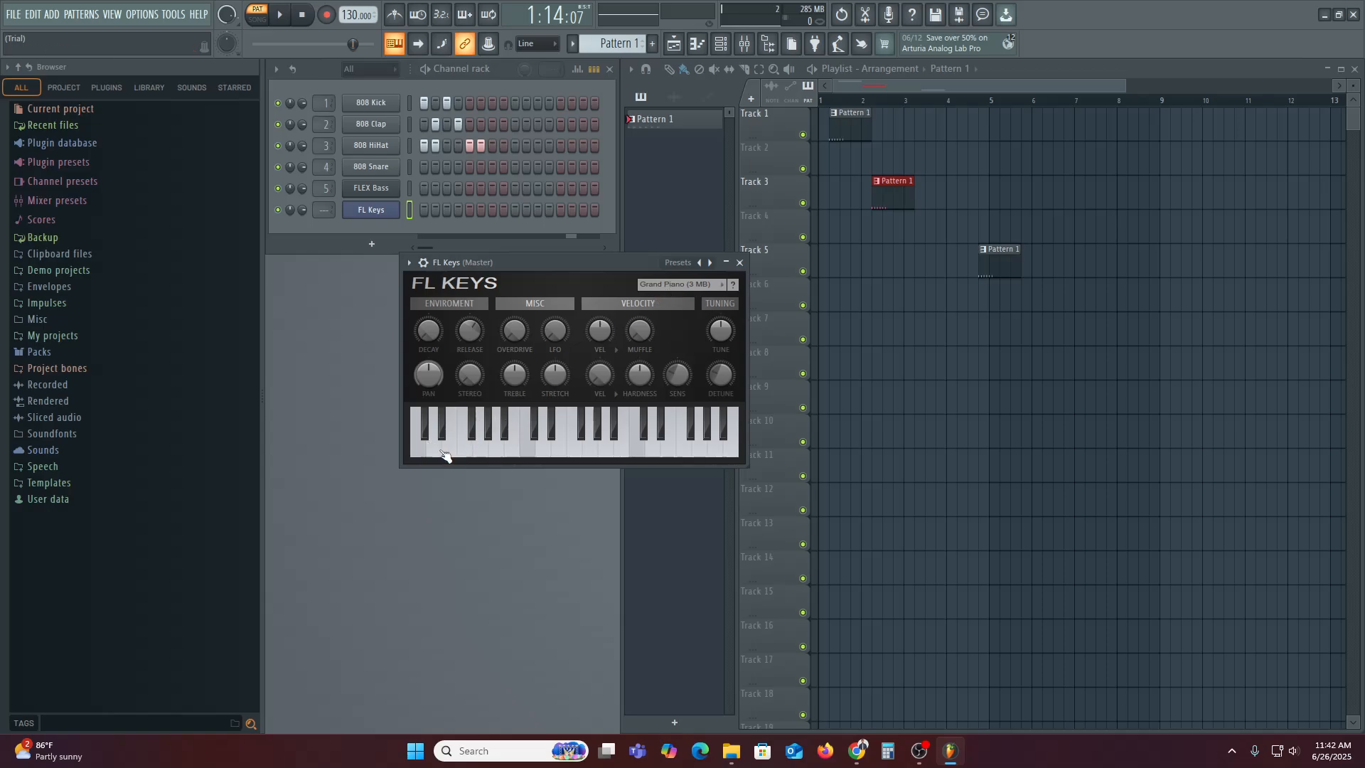
click(503, 453)
Enter FL Keys steps 2, 11 and 7, FLEX Bass step 9 and 808 Snare step 7
drag(493, 260, 419, 370)
click(435, 211)
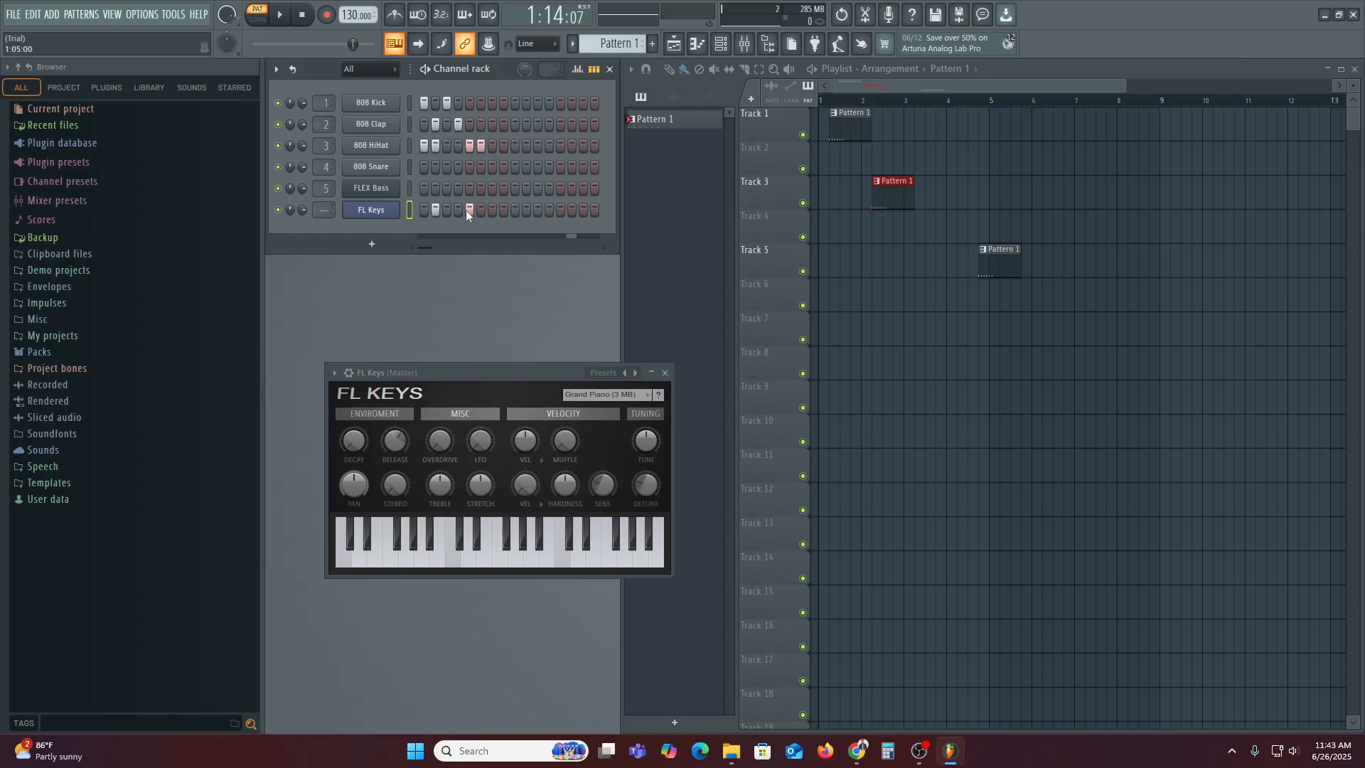
click(538, 209)
click(515, 188)
click(492, 166)
click(493, 209)
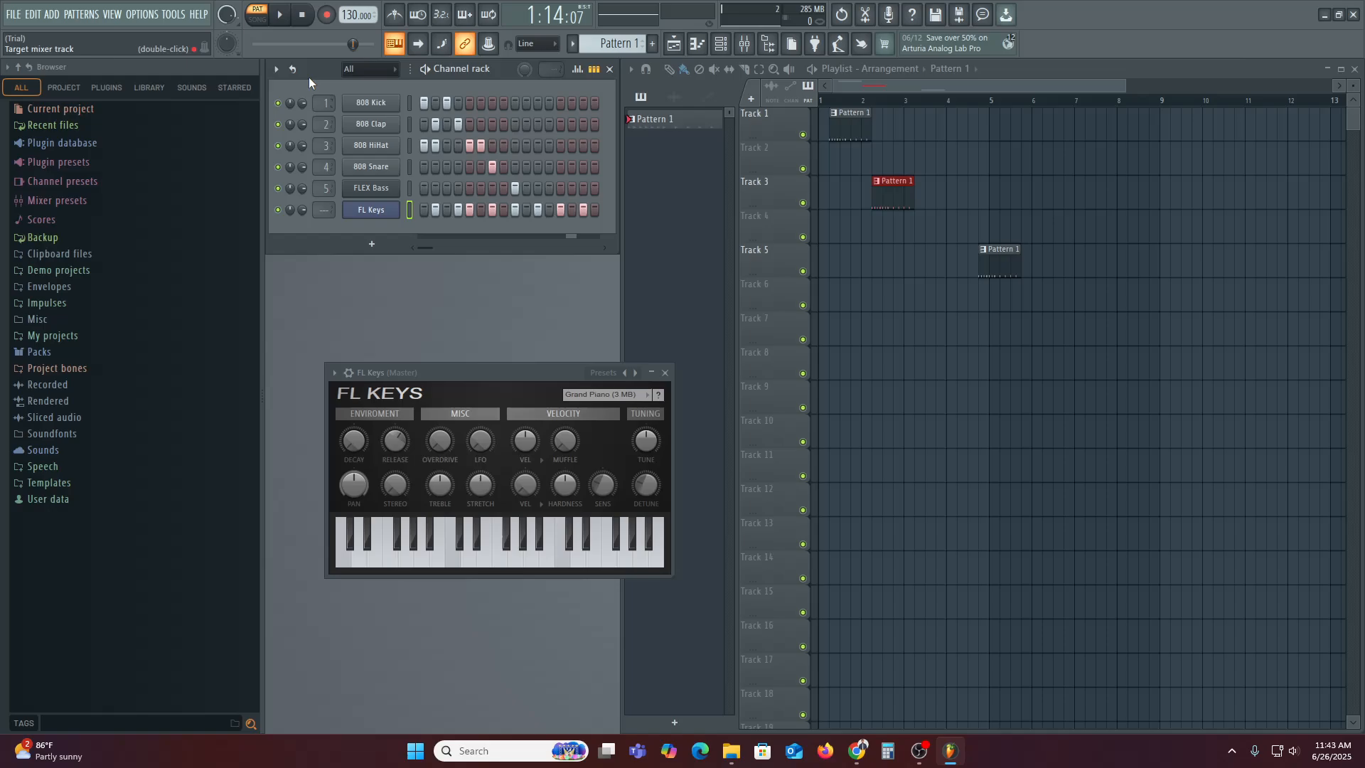
Play the beat, preview a few FL Keys piano notes, and remove one FL Keys step
click(279, 15)
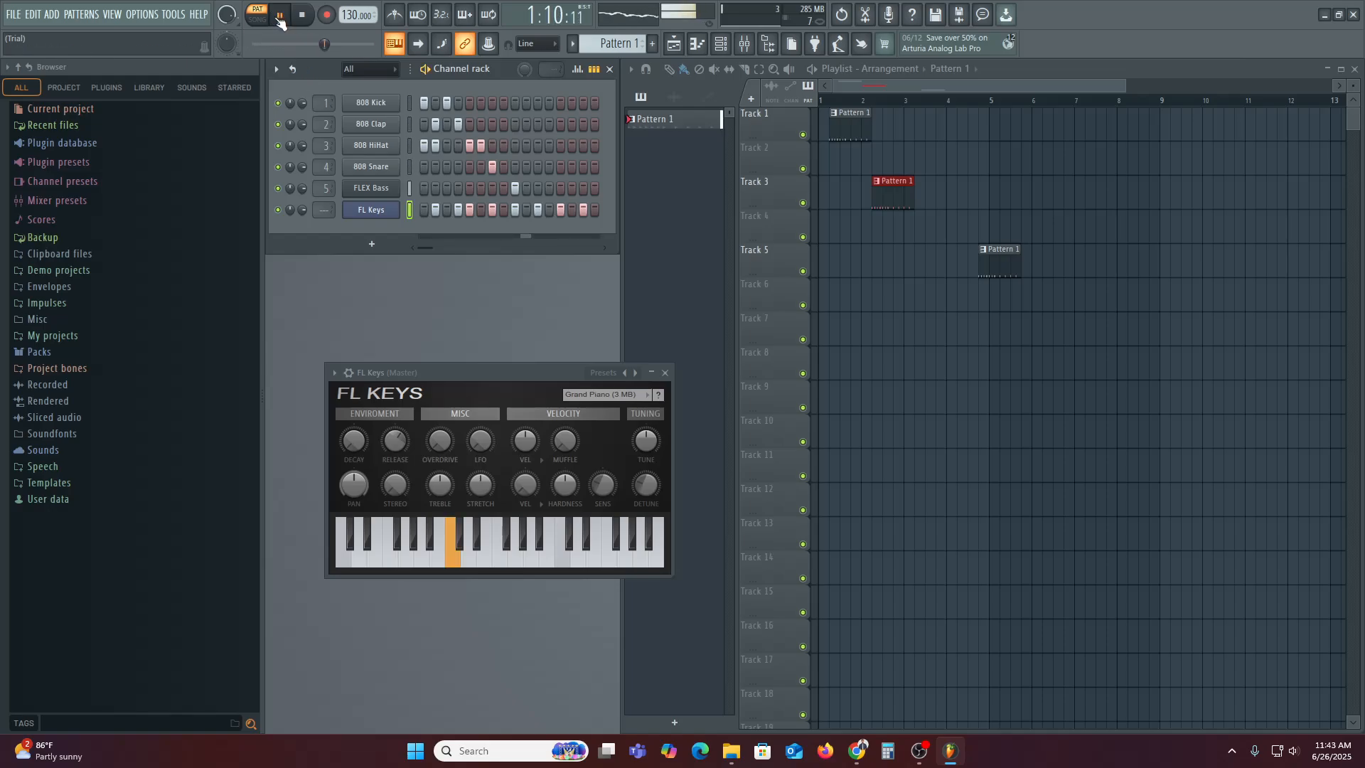
click(280, 20)
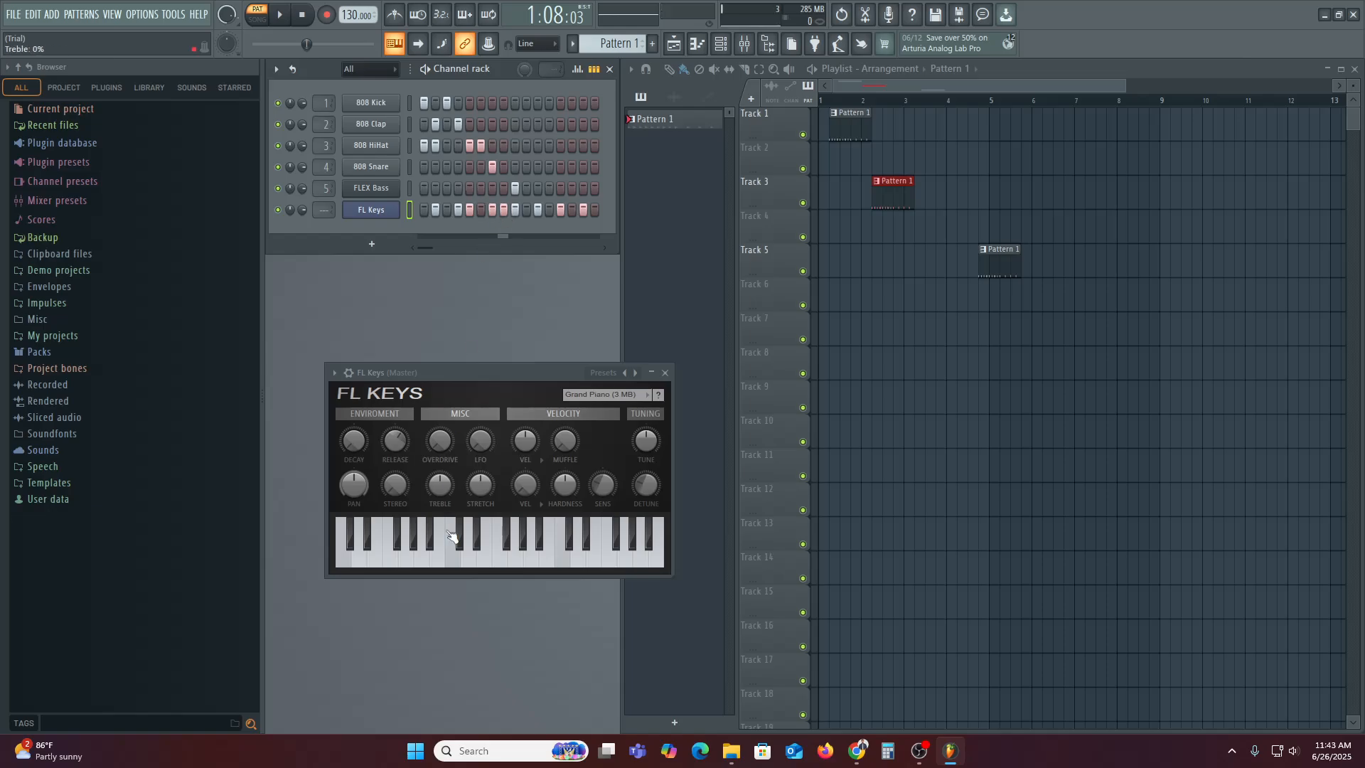
click(469, 548)
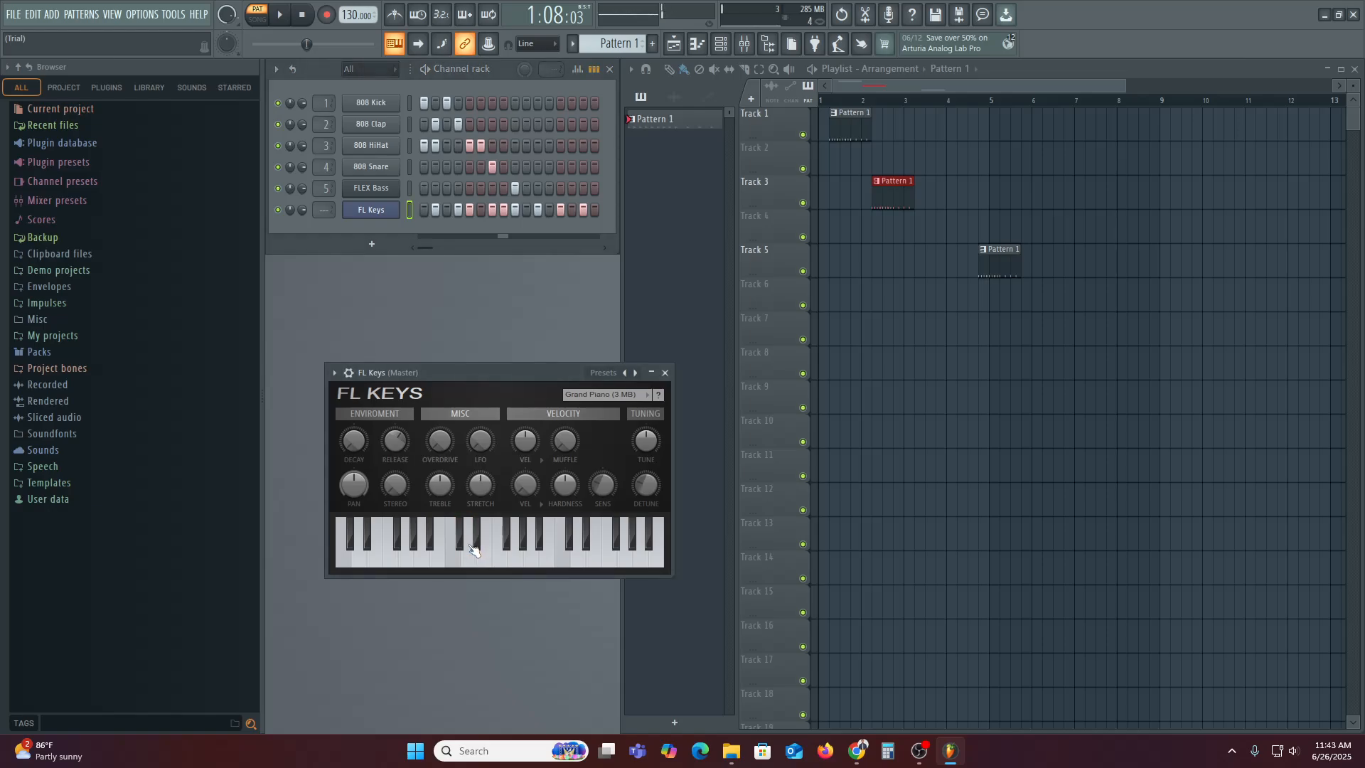
click(472, 550)
click(472, 551)
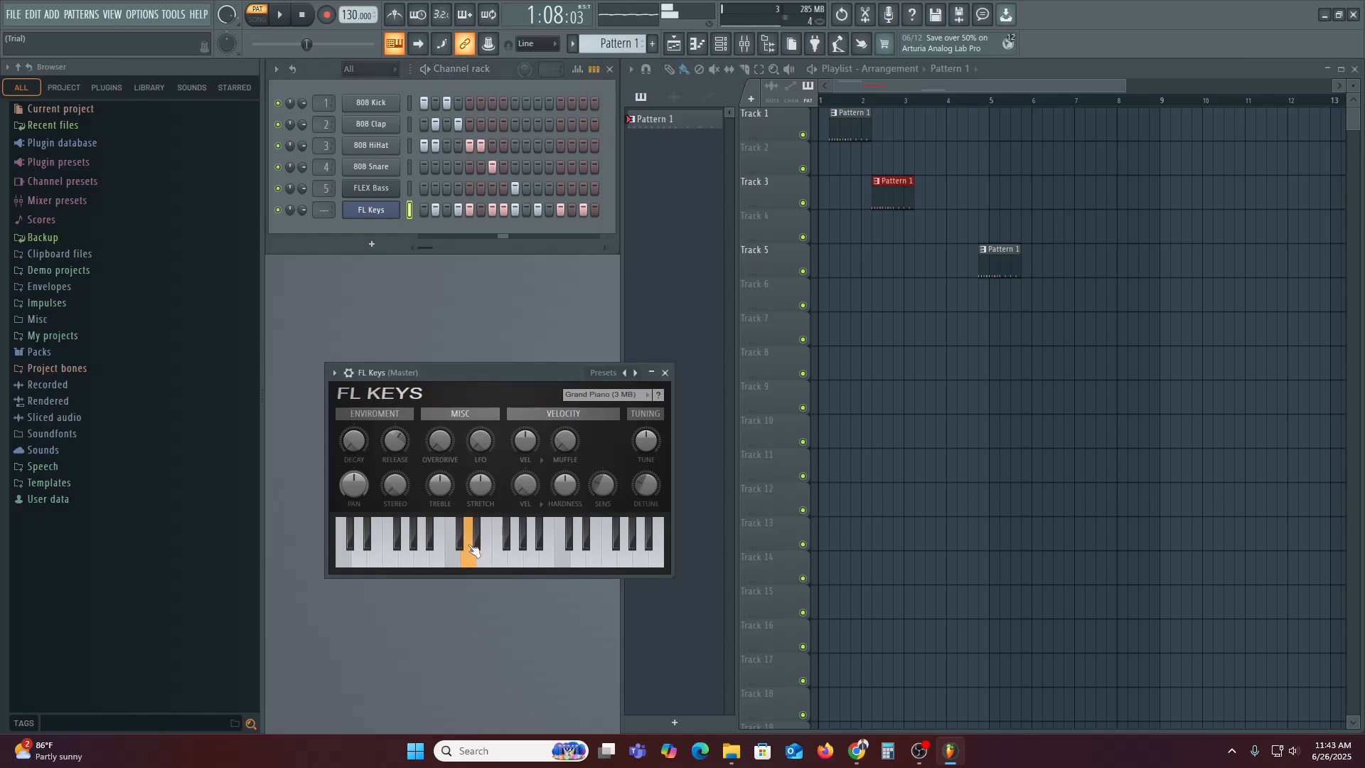
click(431, 557)
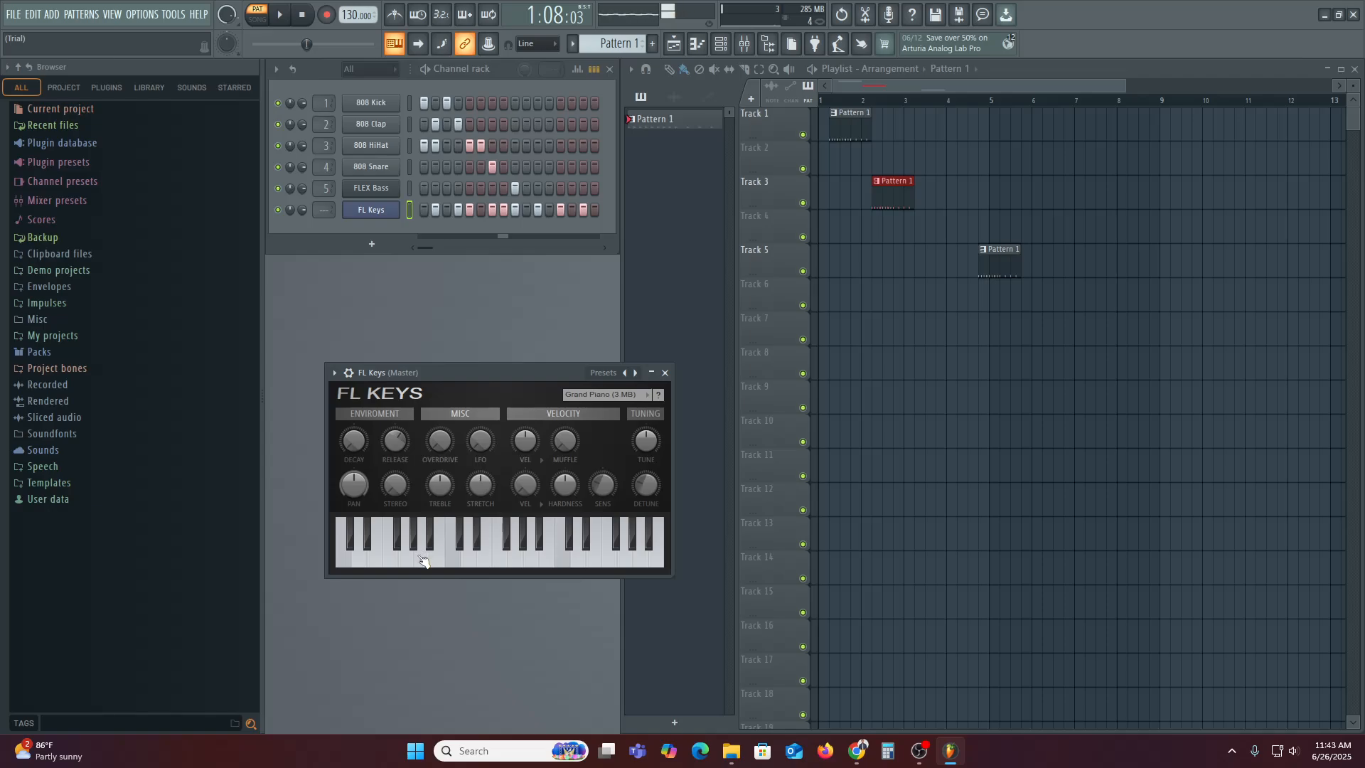
click(496, 210)
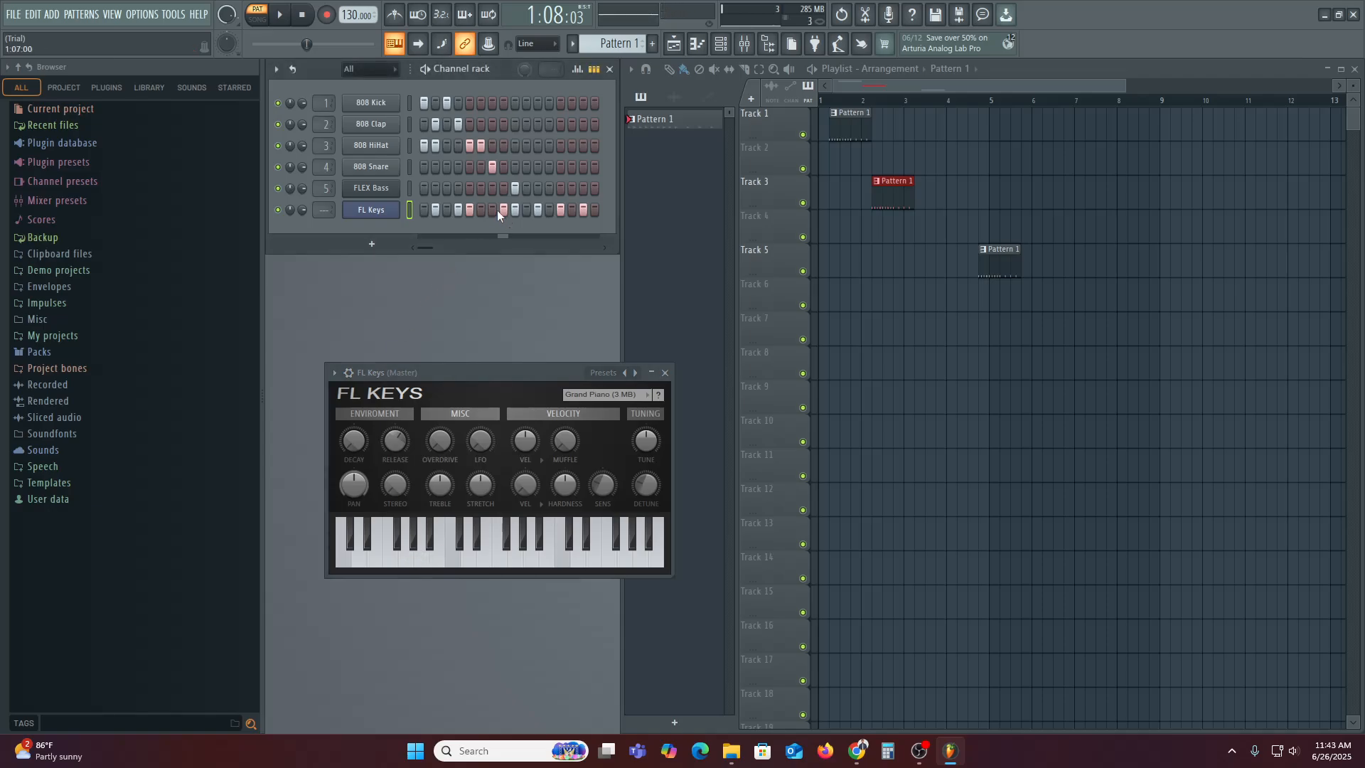
Dismiss the add-instrument list without adding anything and show the Mixer with F9
click(384, 244)
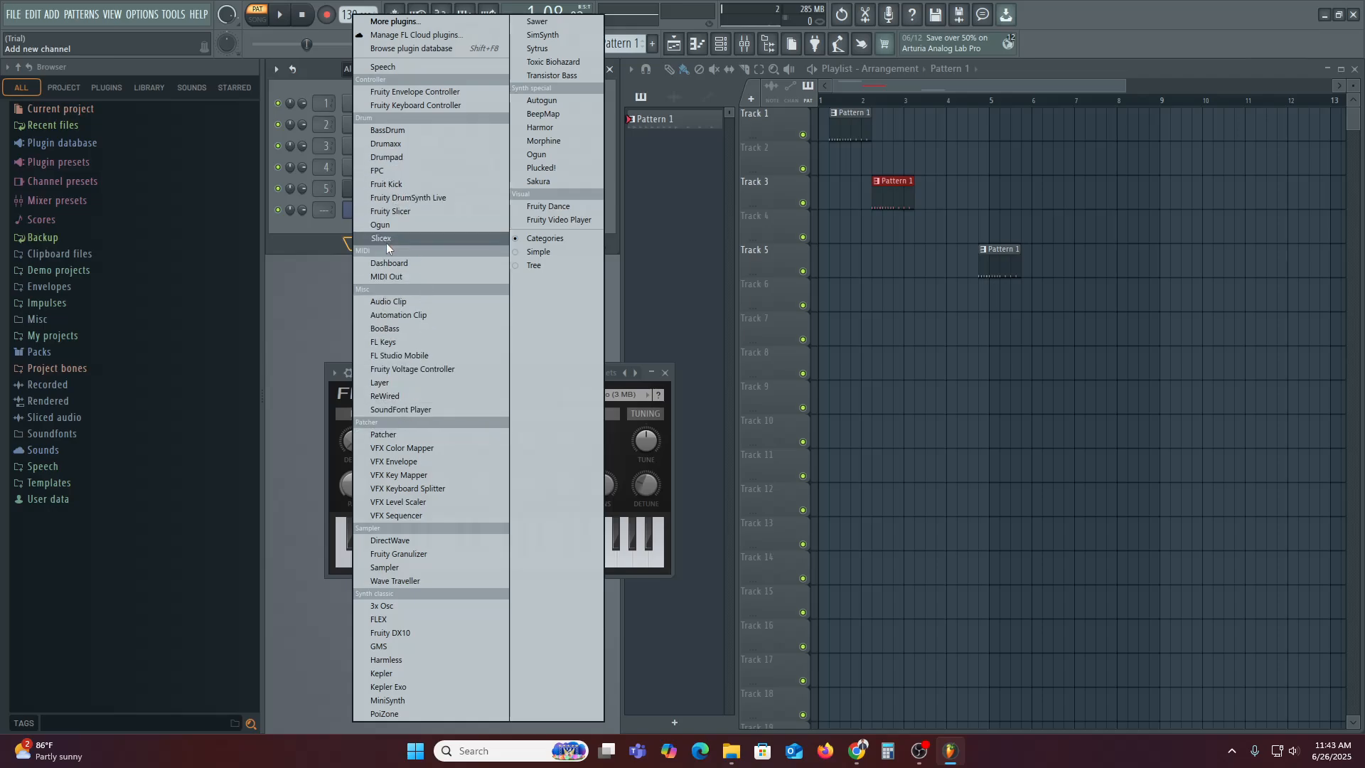
click(314, 303)
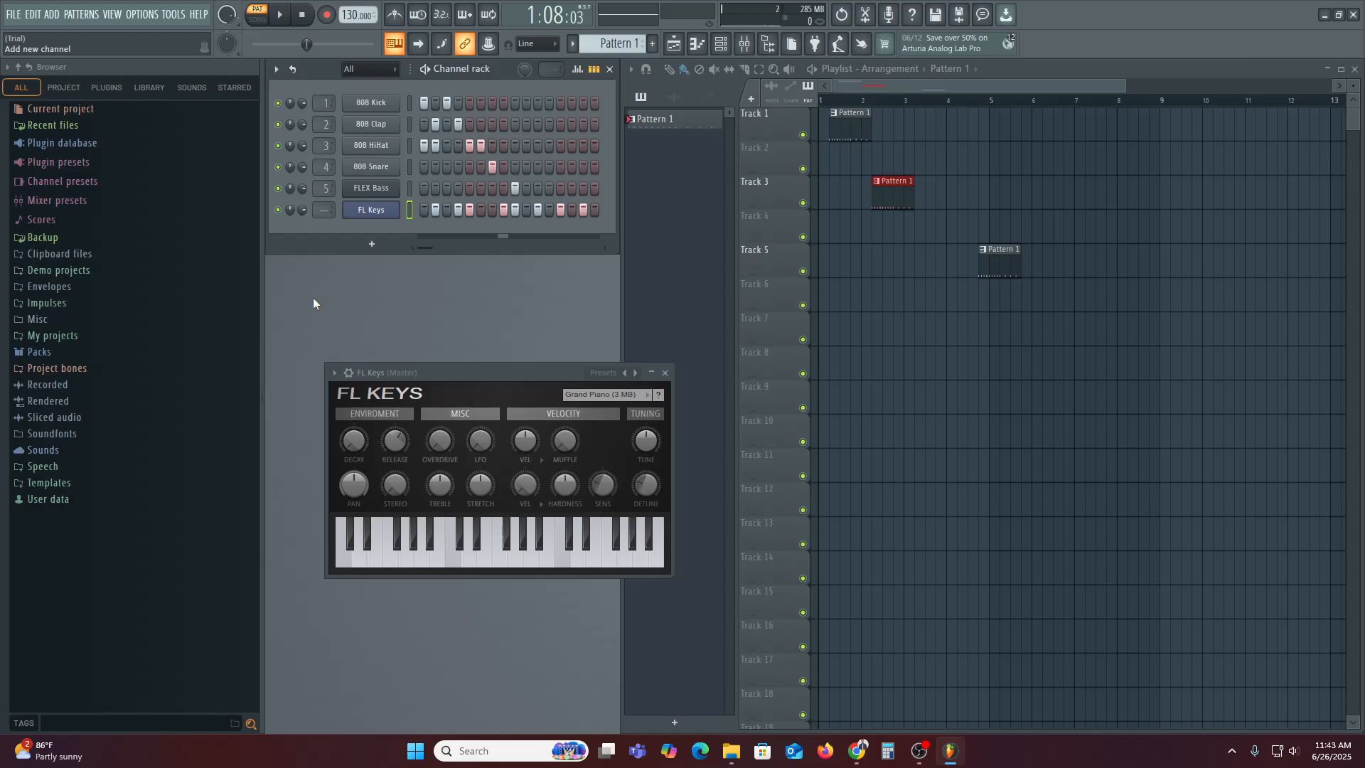
key(F9)
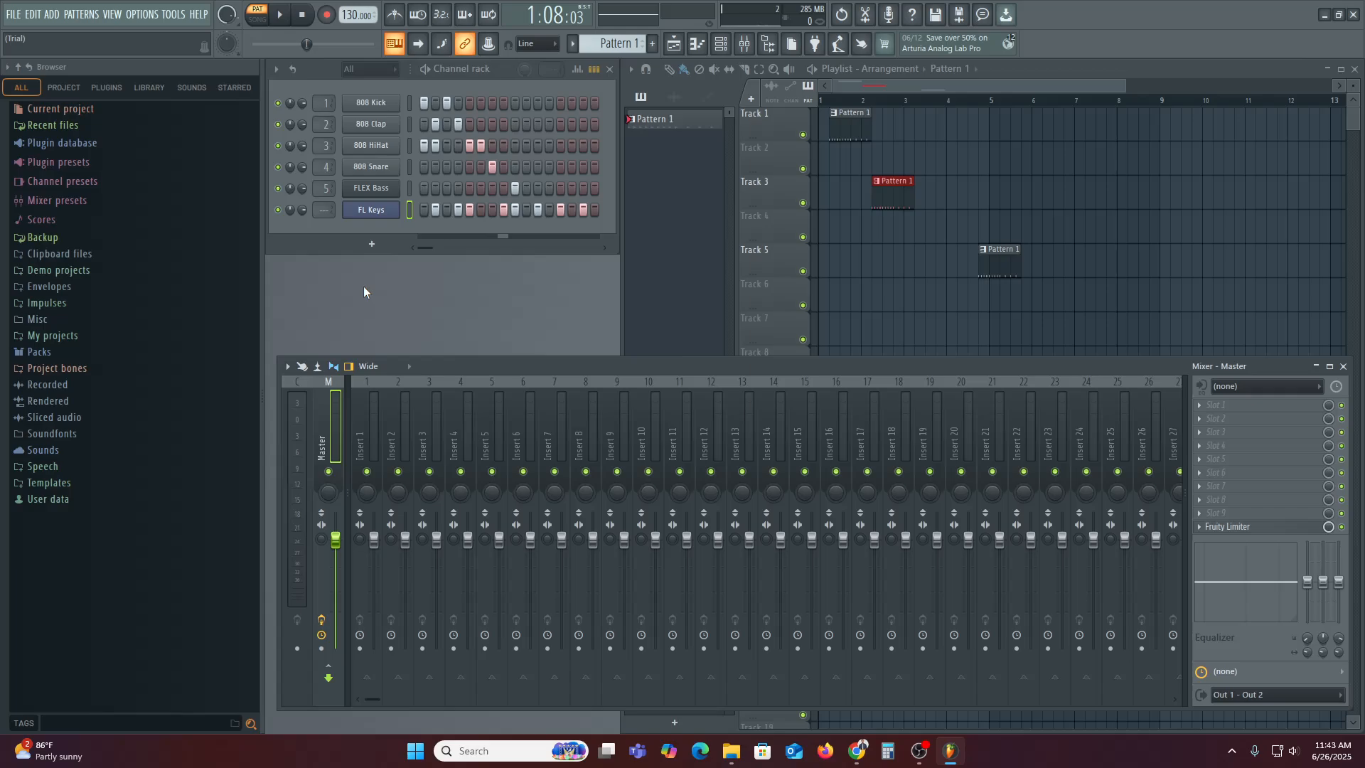
Select mixer Insert 3, enable its send to another insert, and play the beat to hear the routing
click(369, 438)
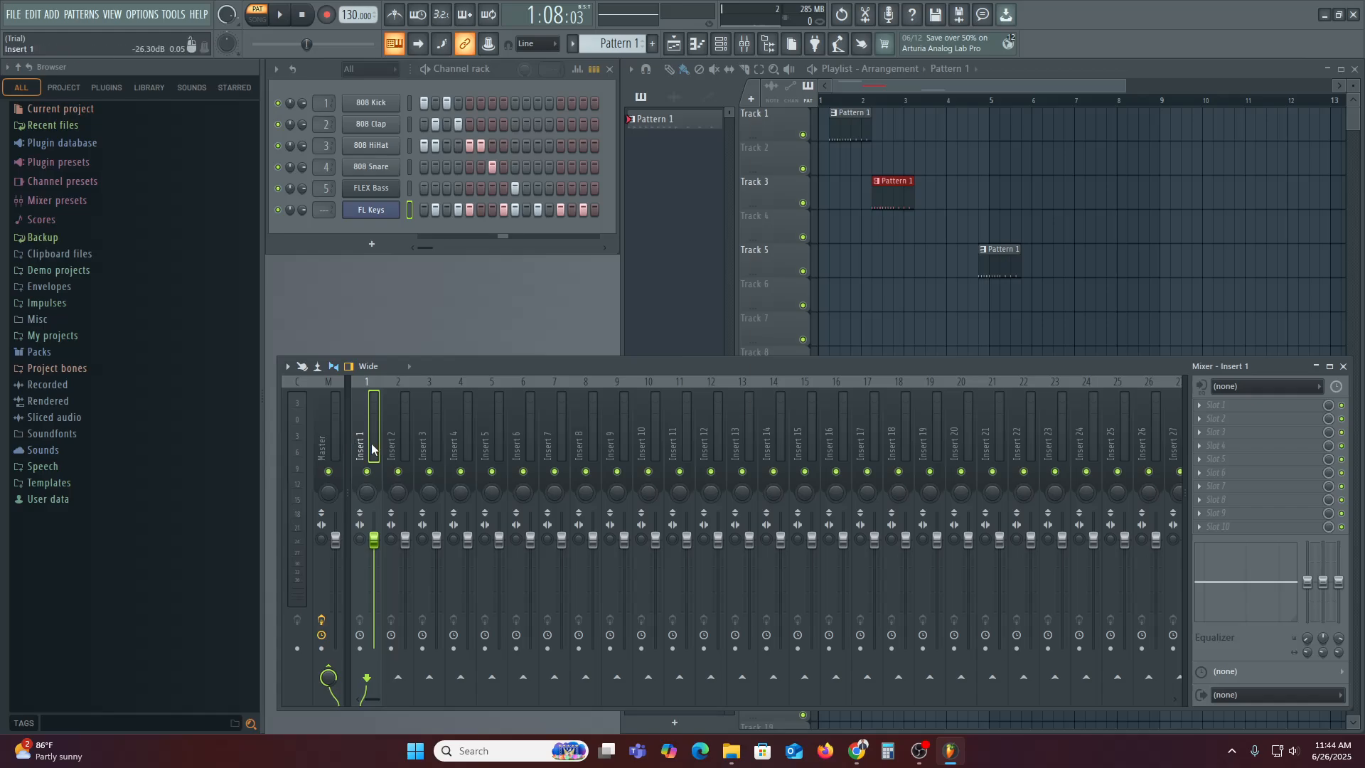
right_click(371, 443)
key(Escape)
click(322, 433)
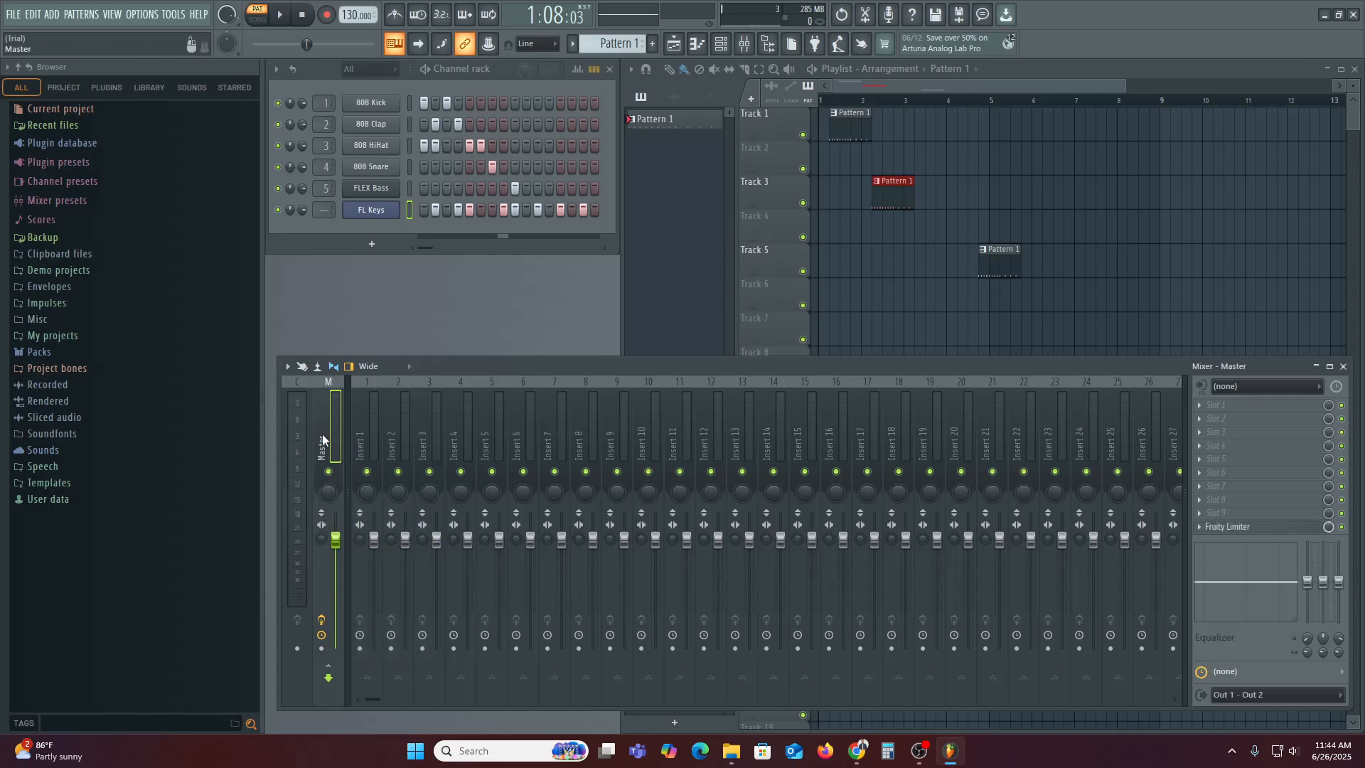
click(362, 432)
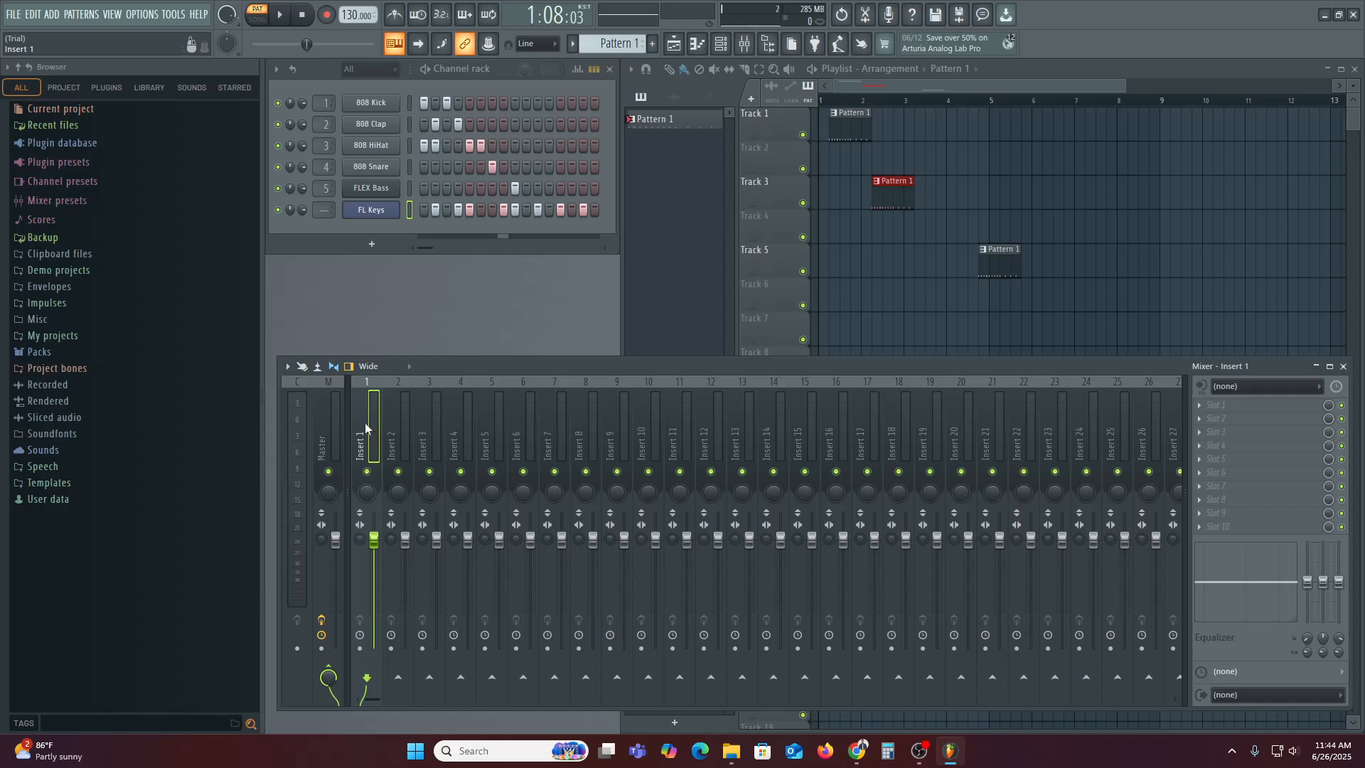
click(399, 421)
click(439, 427)
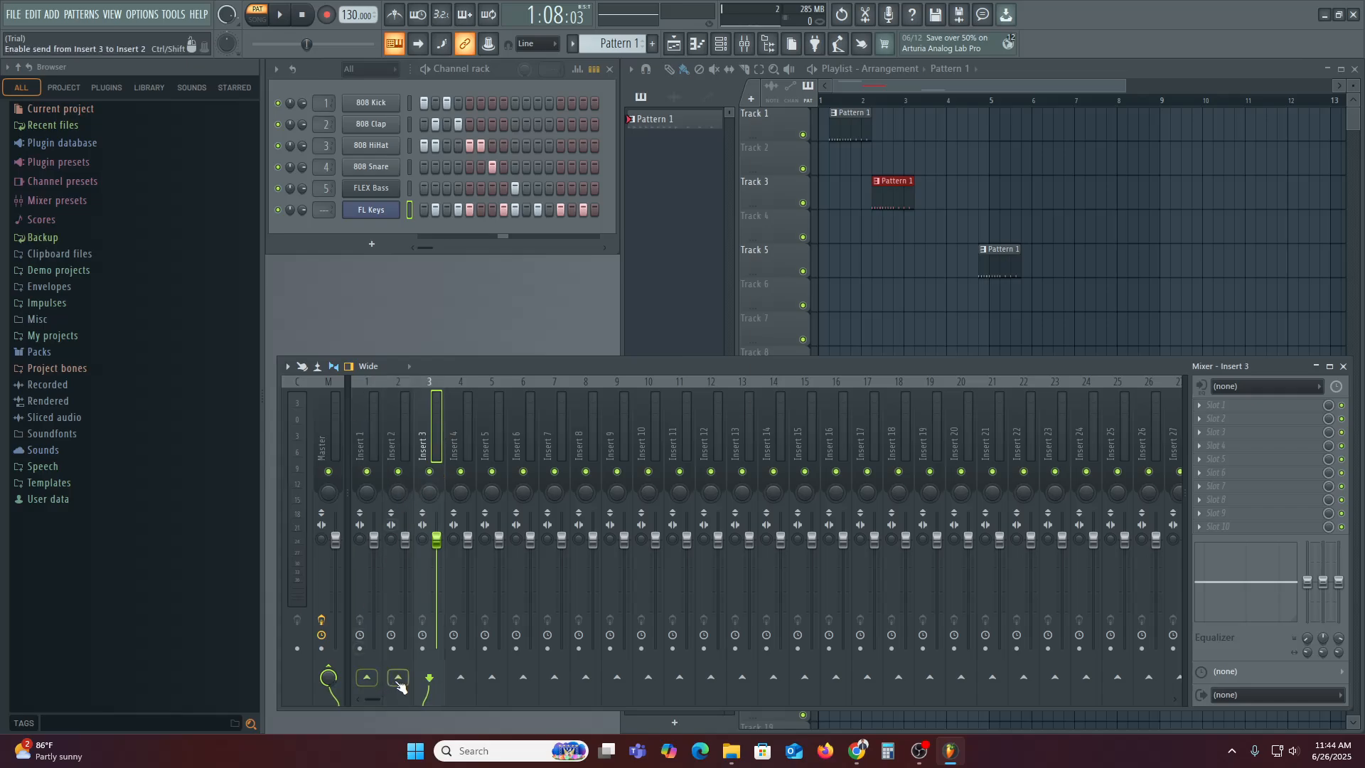
click(367, 677)
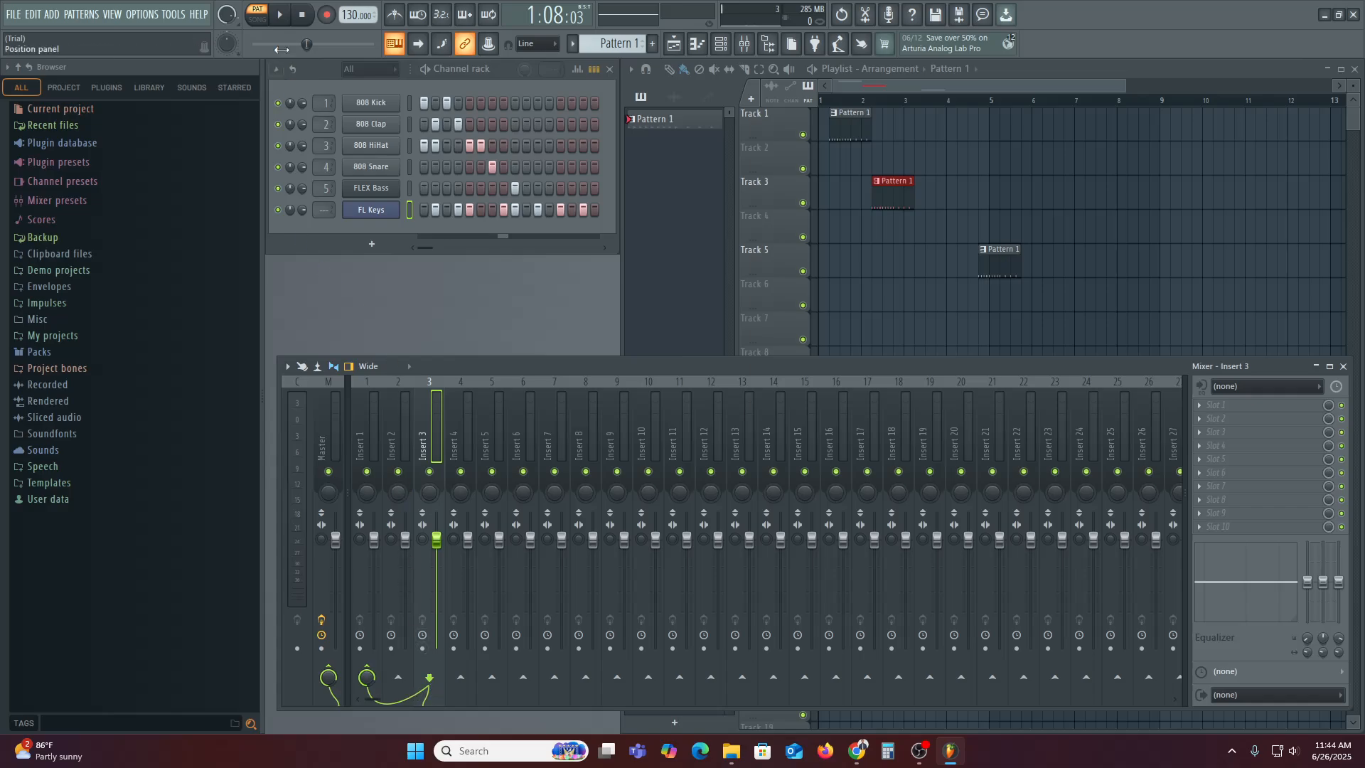
click(277, 17)
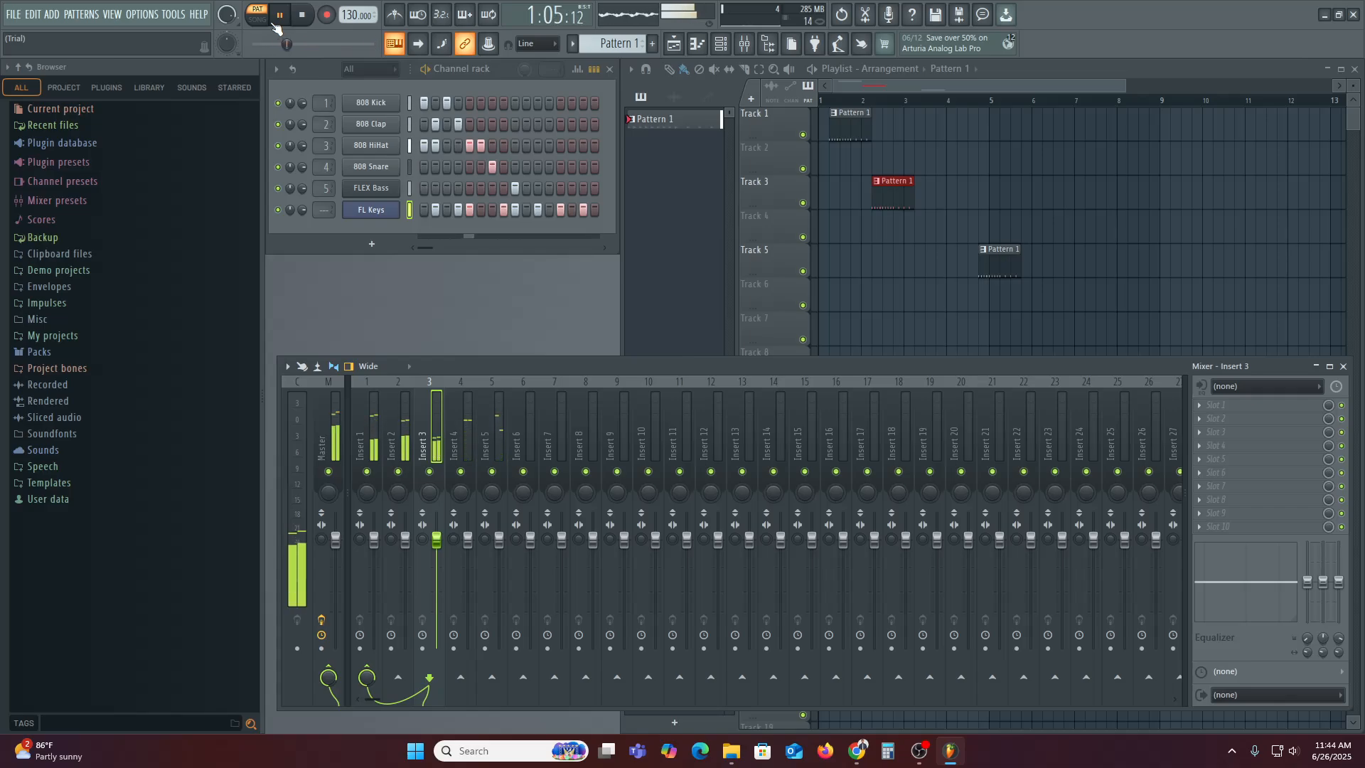
key(space)
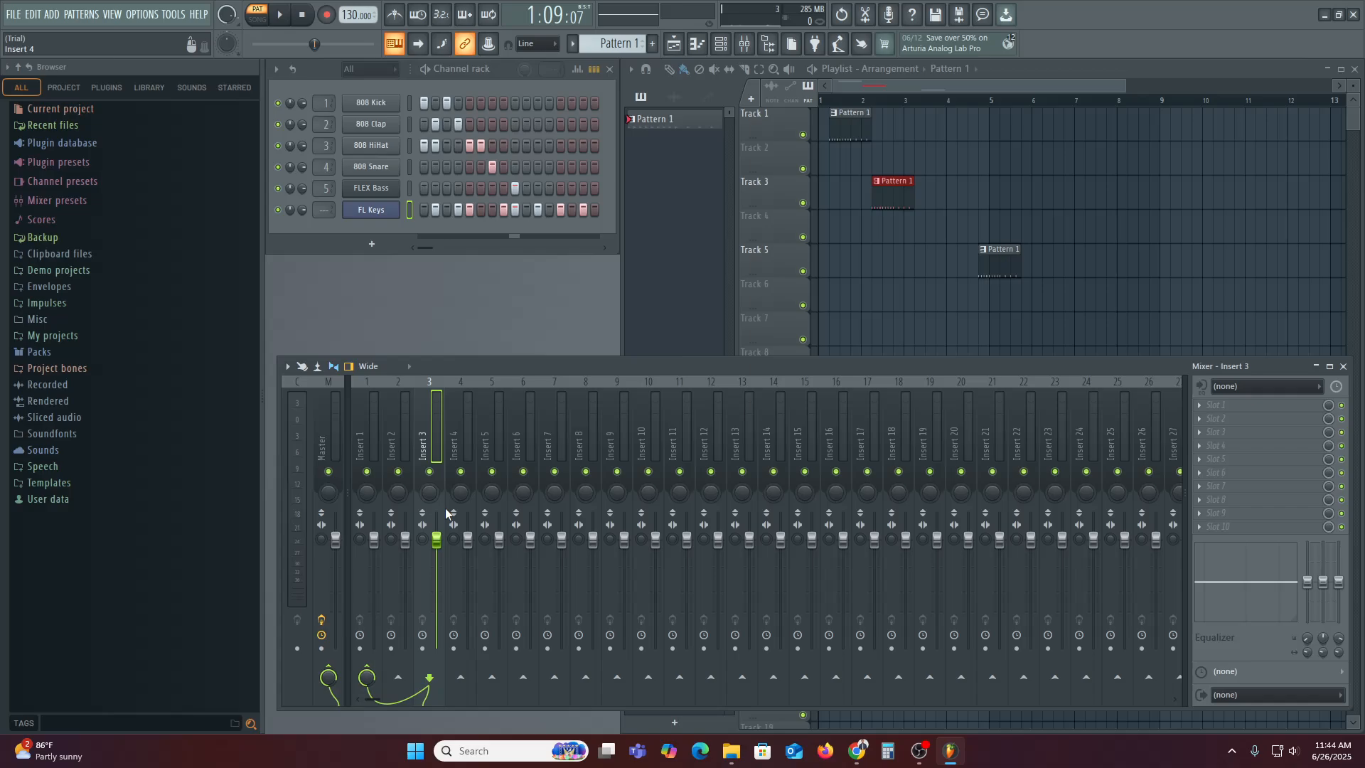
Play and pause the current beat twice to audition the drum pattern
click(285, 19)
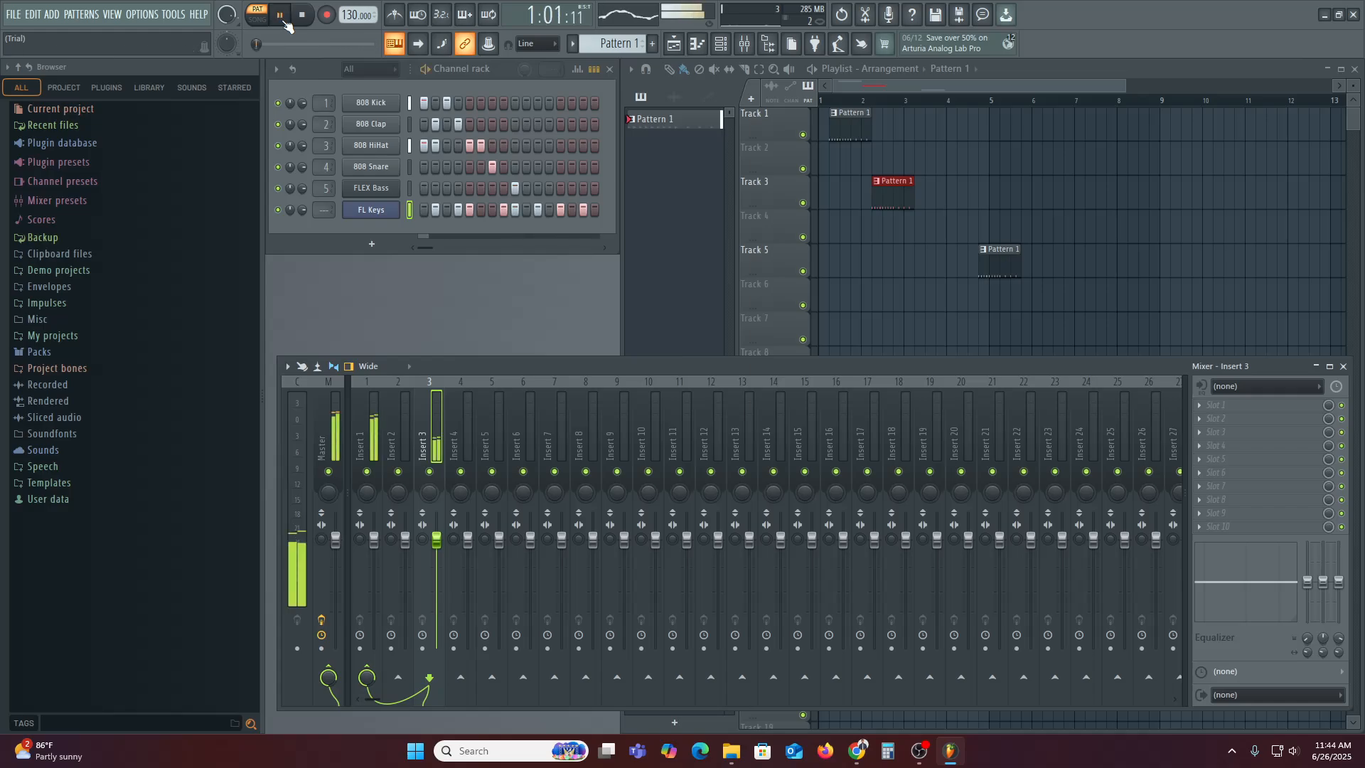
click(284, 19)
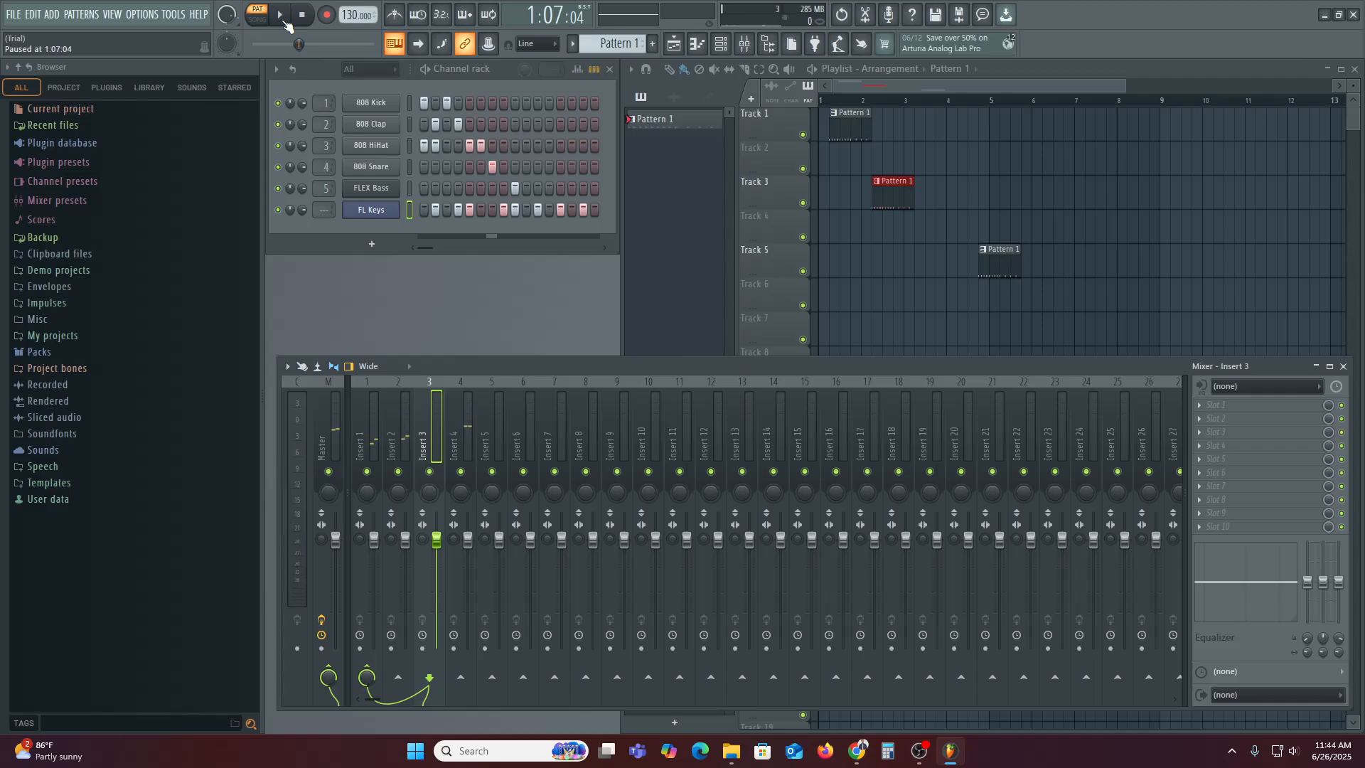
click(285, 18)
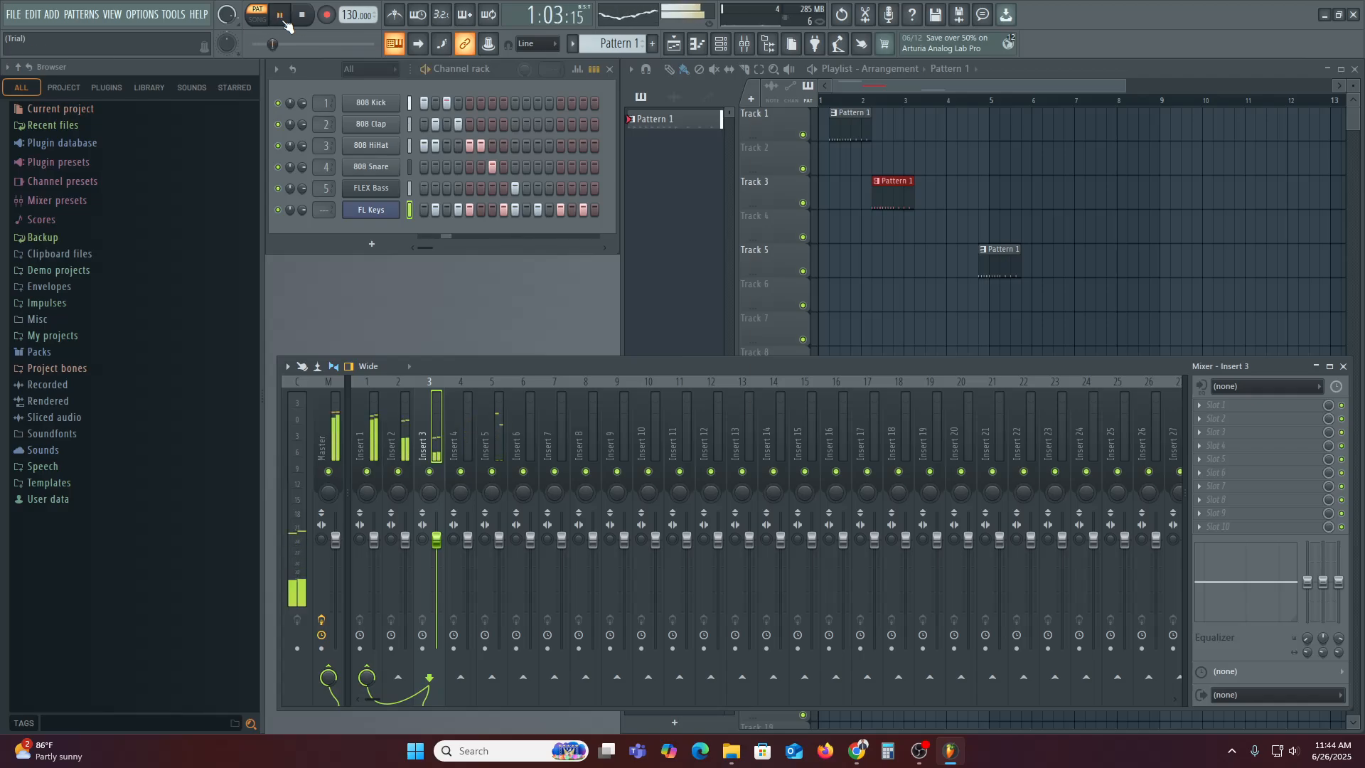
click(284, 19)
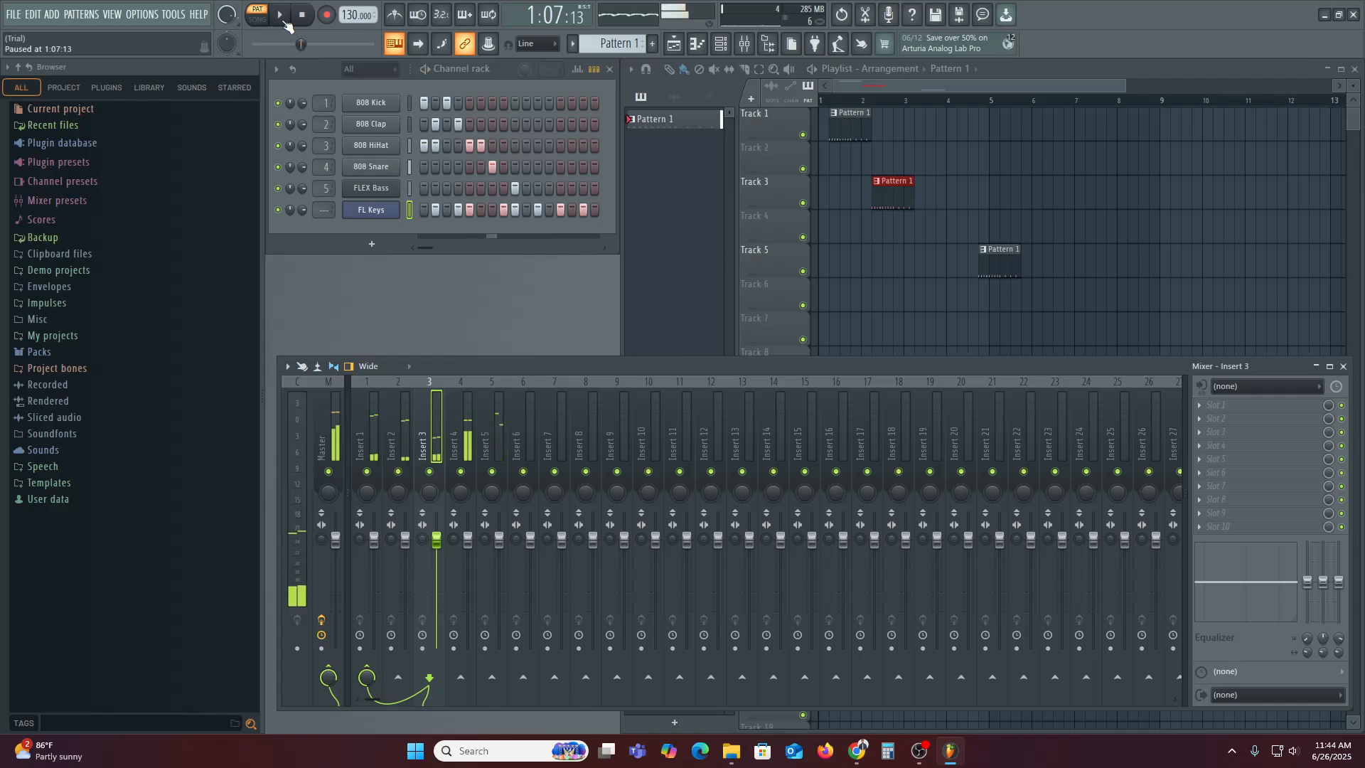
Add hits on the 808 HiHat (step 9), Snare, Clap and Kick rows, audition, and toggle an FL Keys step
click(513, 146)
click(538, 165)
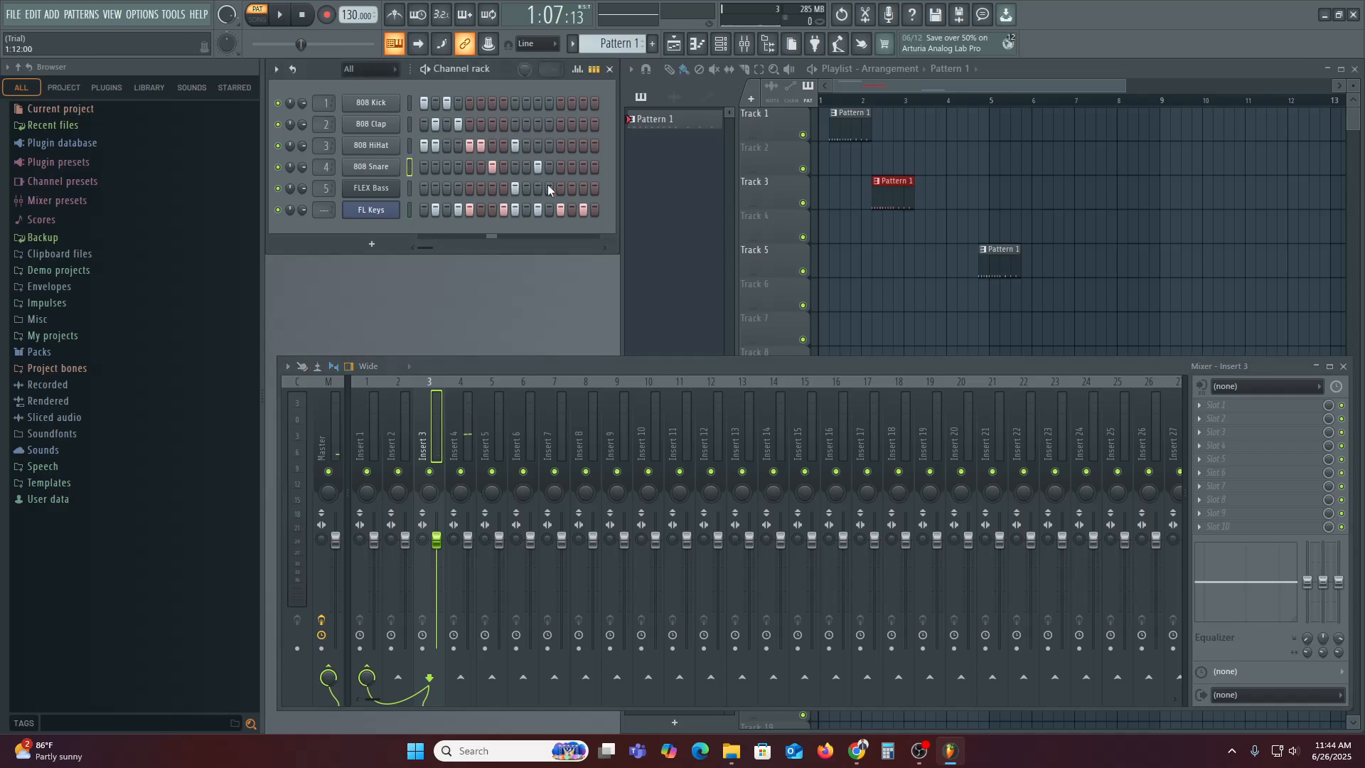
click(549, 124)
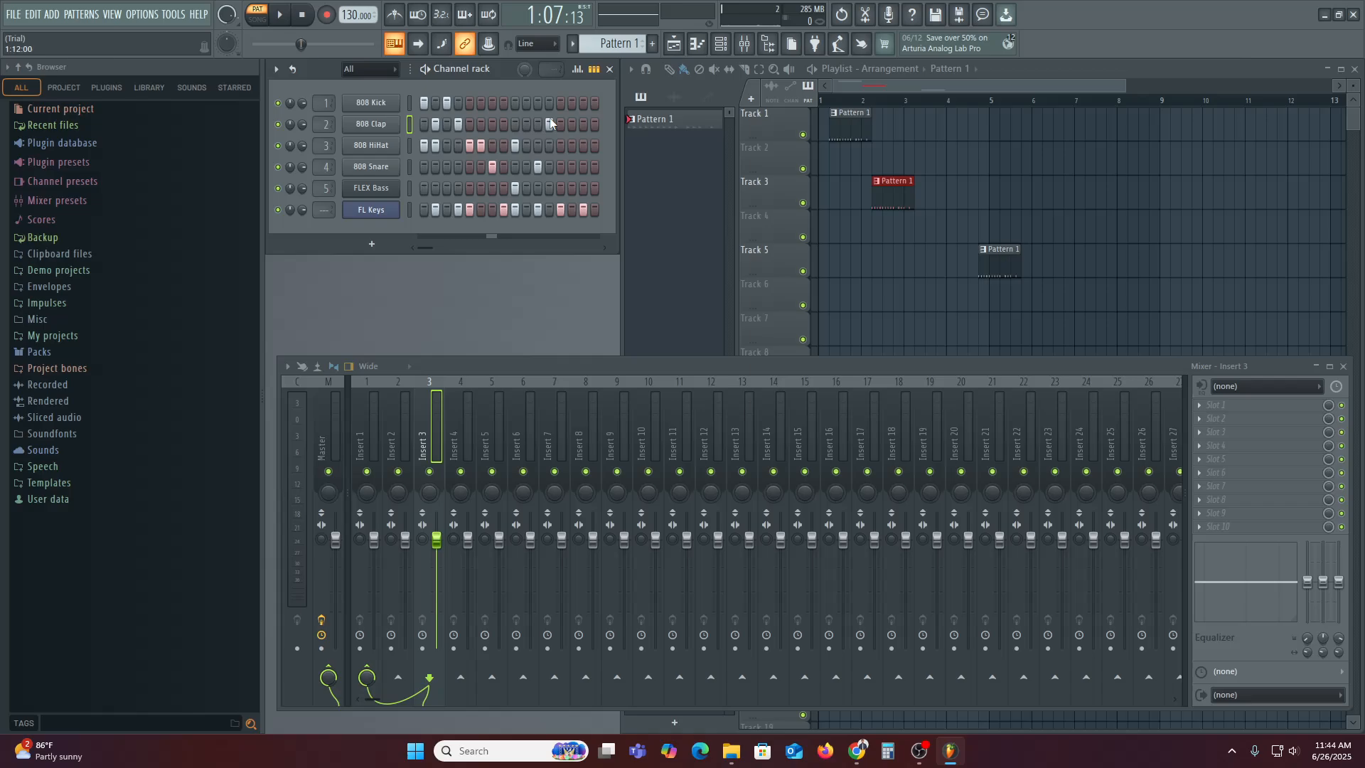
click(516, 103)
click(279, 15)
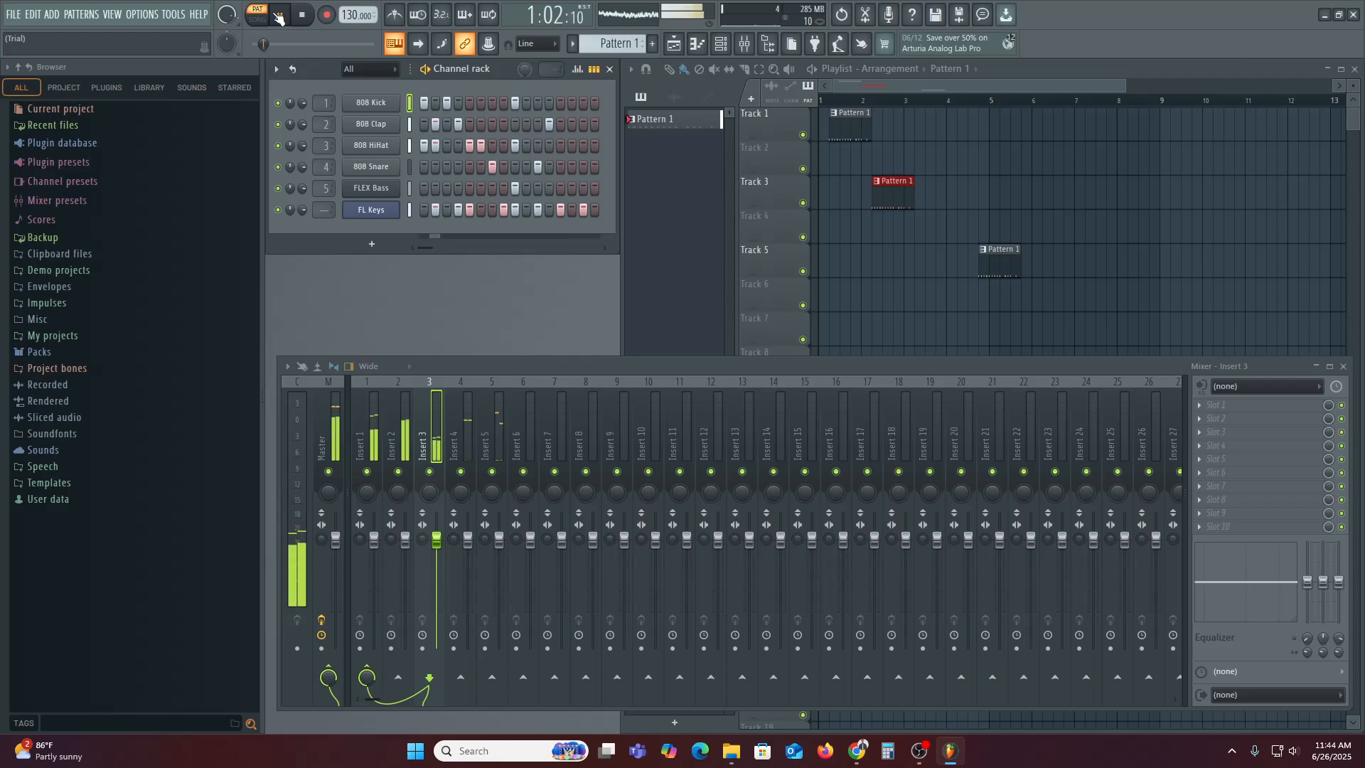
click(279, 15)
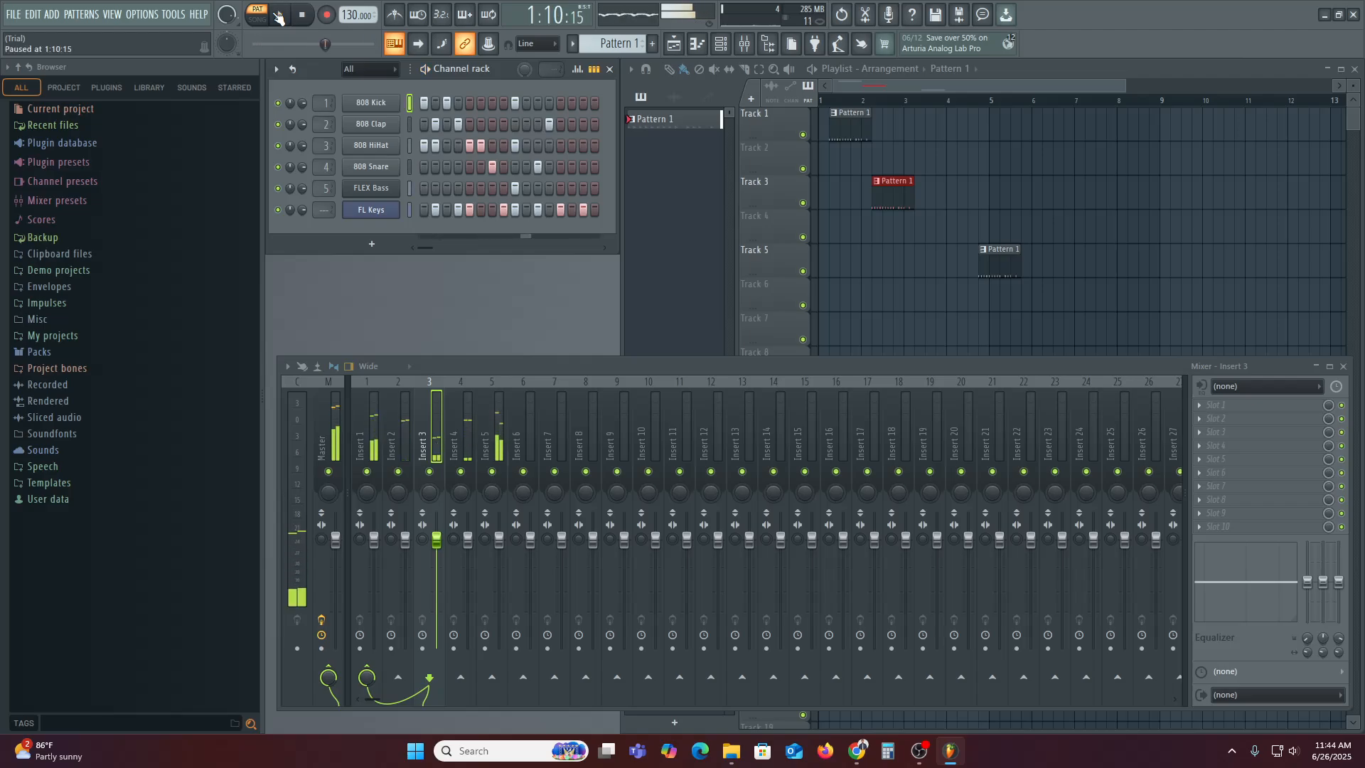
click(491, 211)
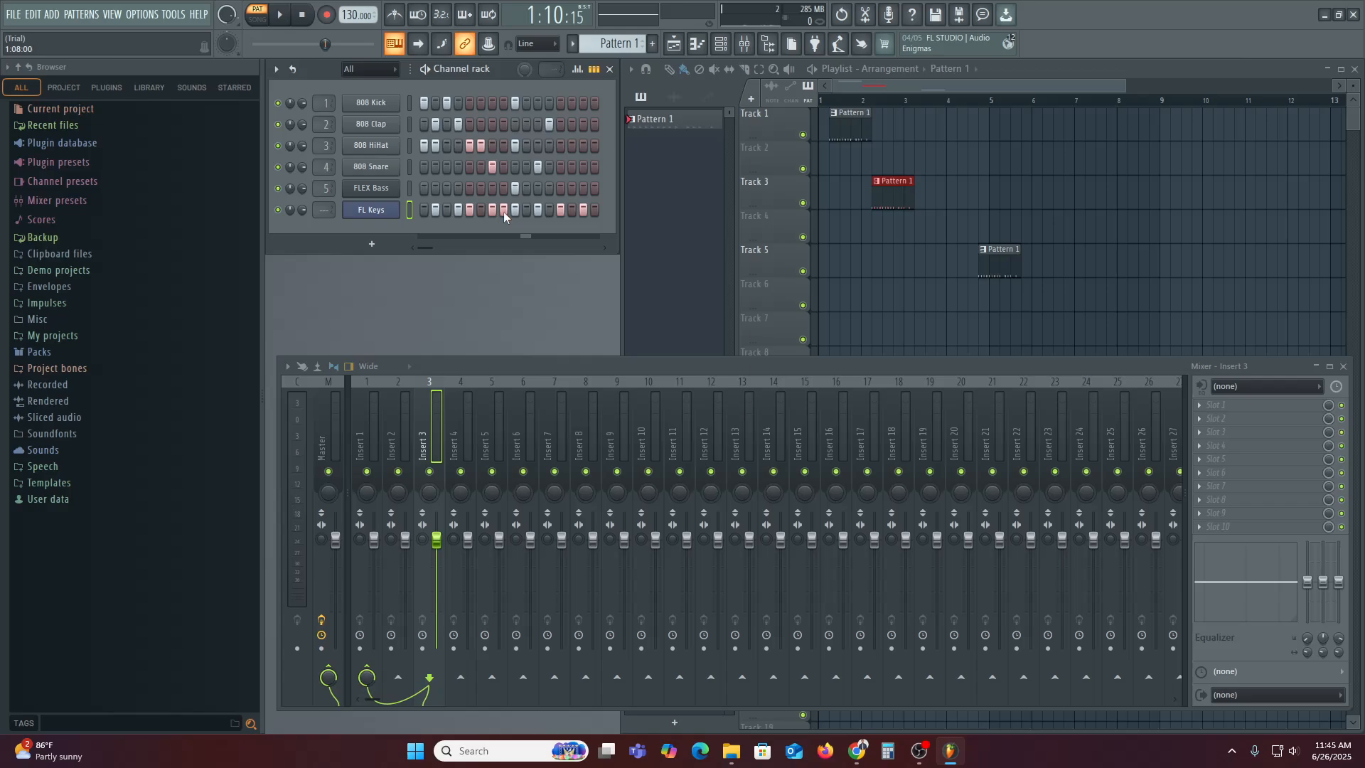
Bring the Playlist forward with F5, place Pattern 1 in it, and preview the song playback
click(1028, 74)
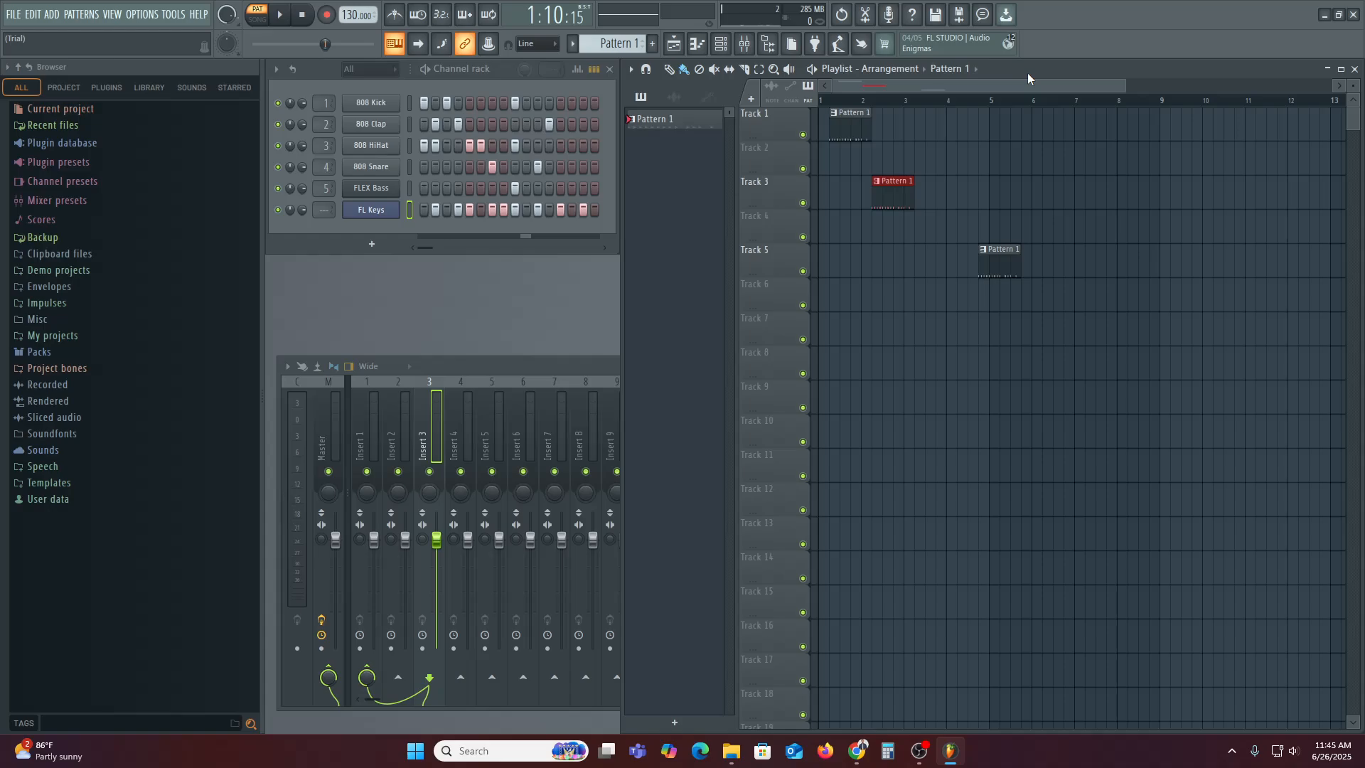
key(F5)
key(F5)
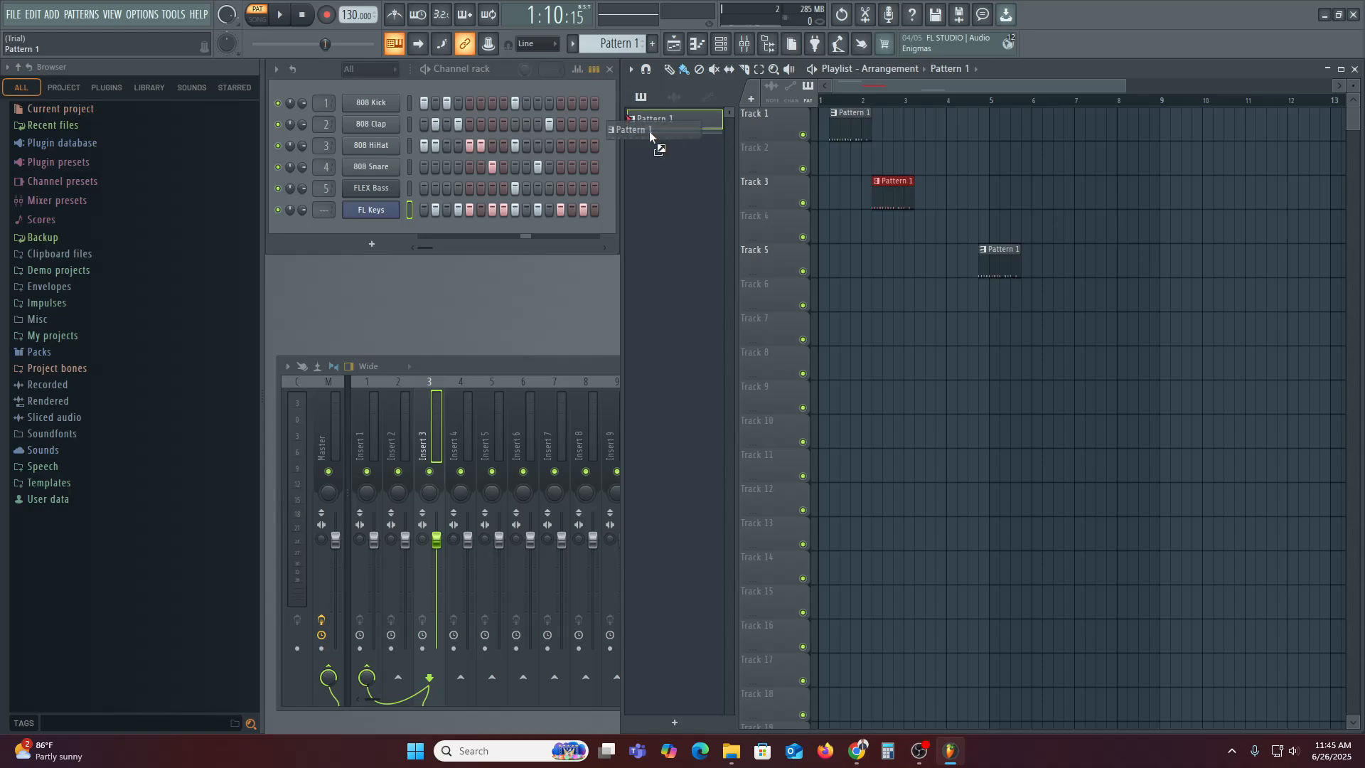
drag(650, 131, 648, 139)
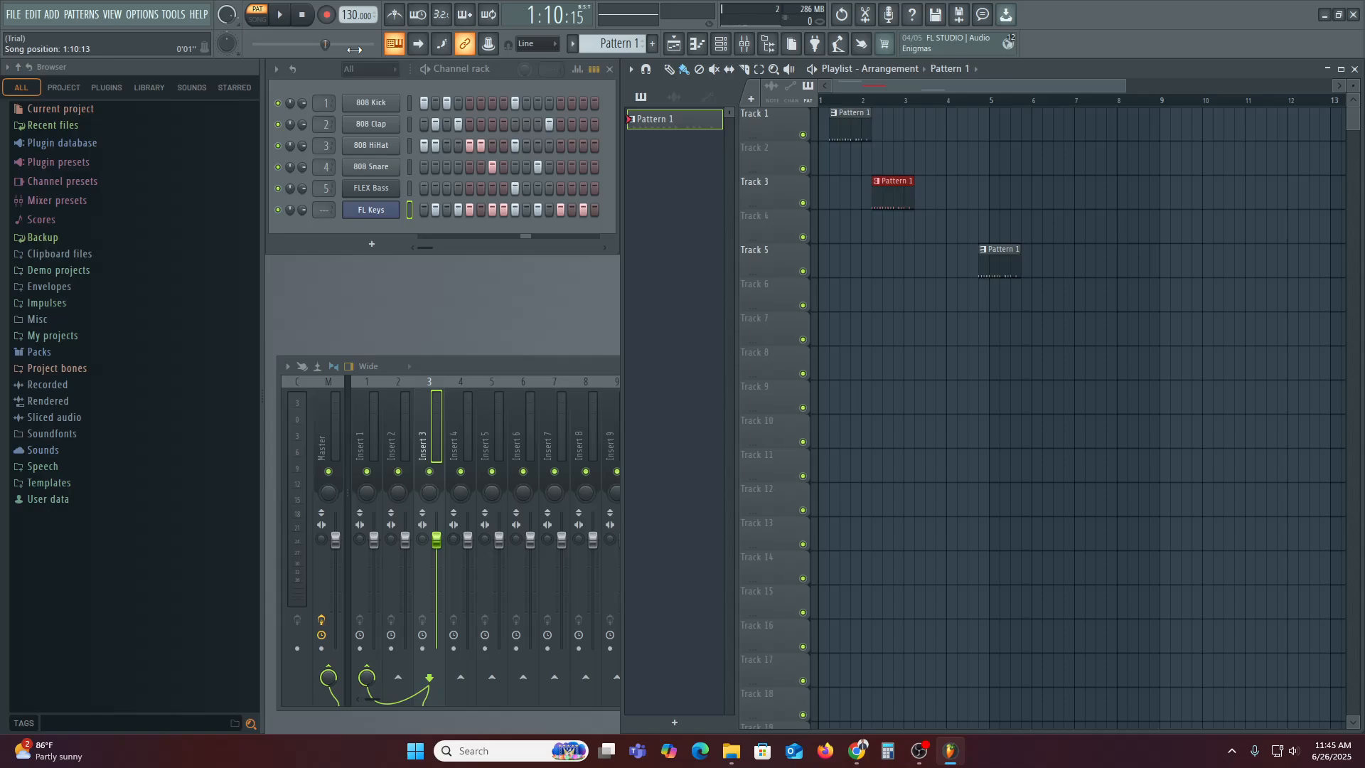
key(space)
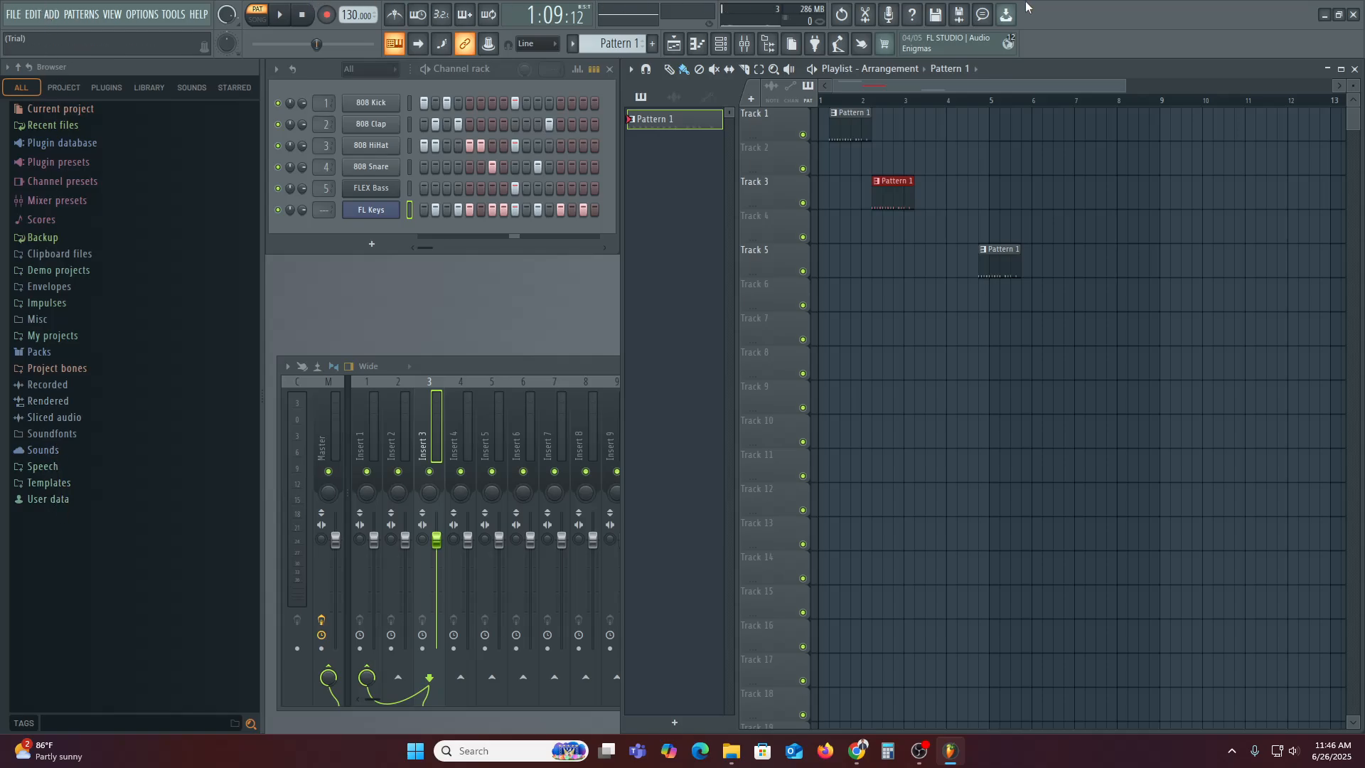
Save the project as Project_1.flp, dismiss the trial warning, and start the WAV export
click(936, 15)
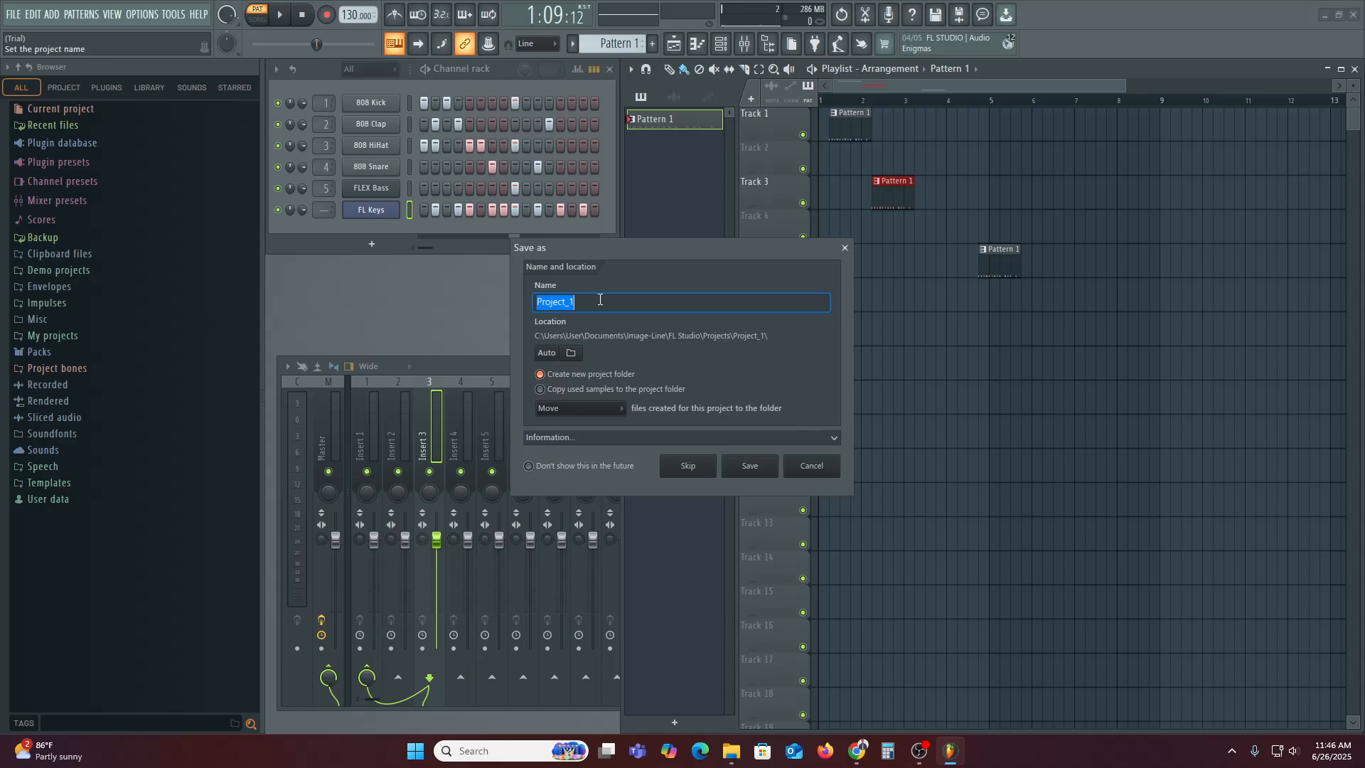
click(755, 469)
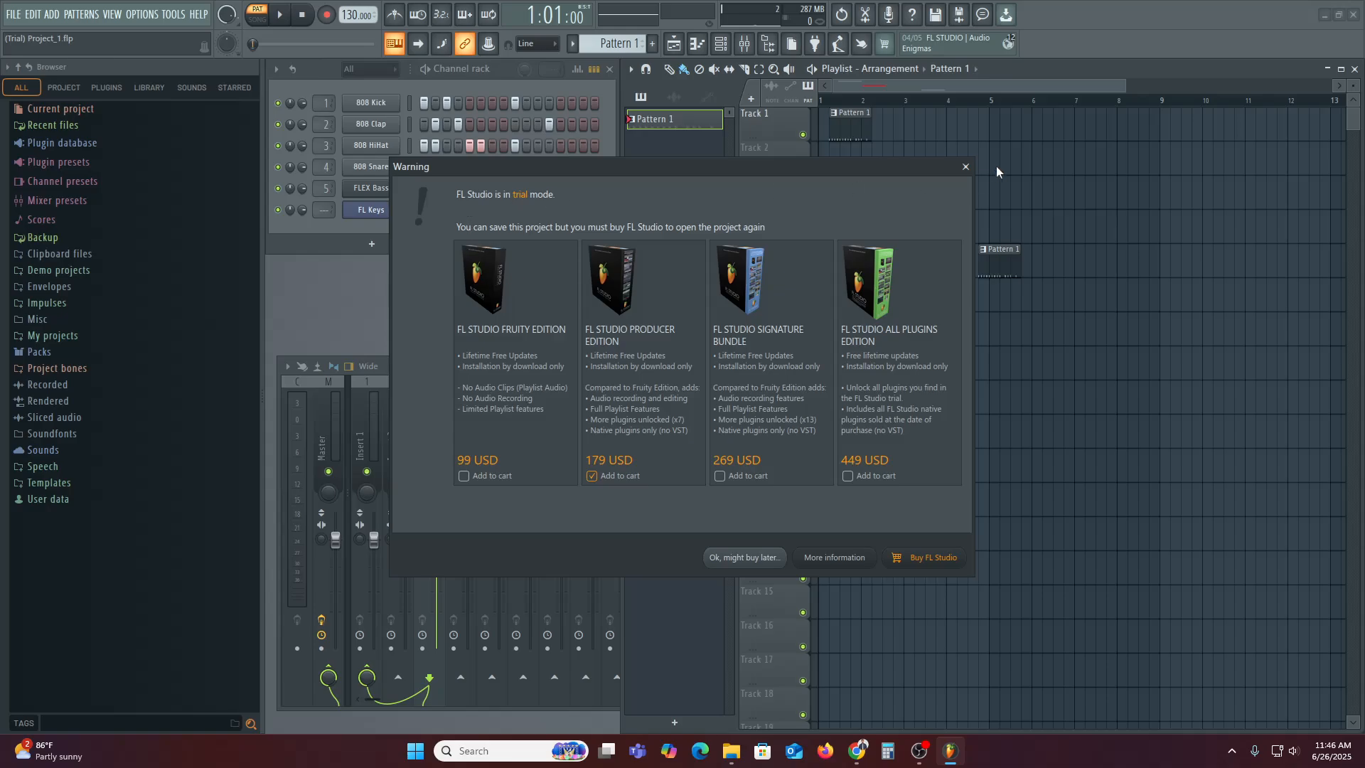
click(965, 167)
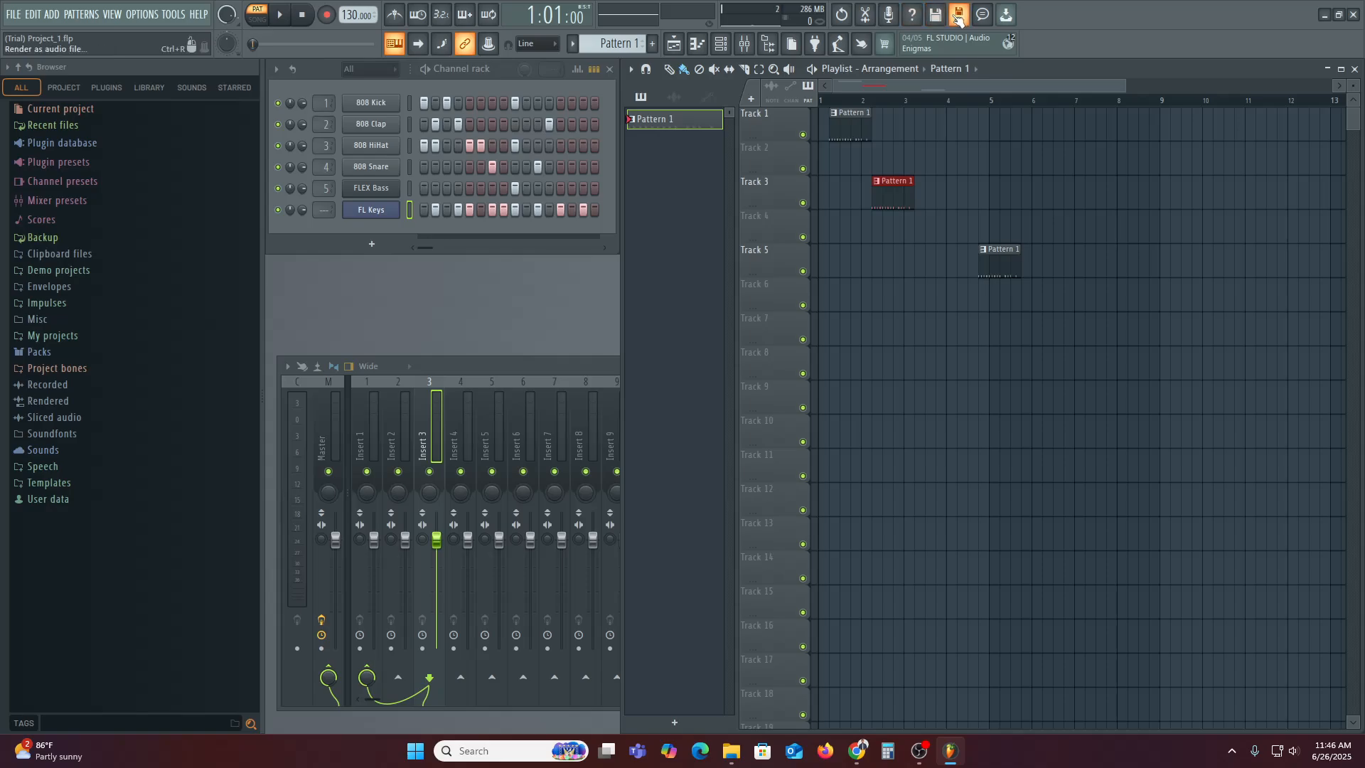
click(958, 17)
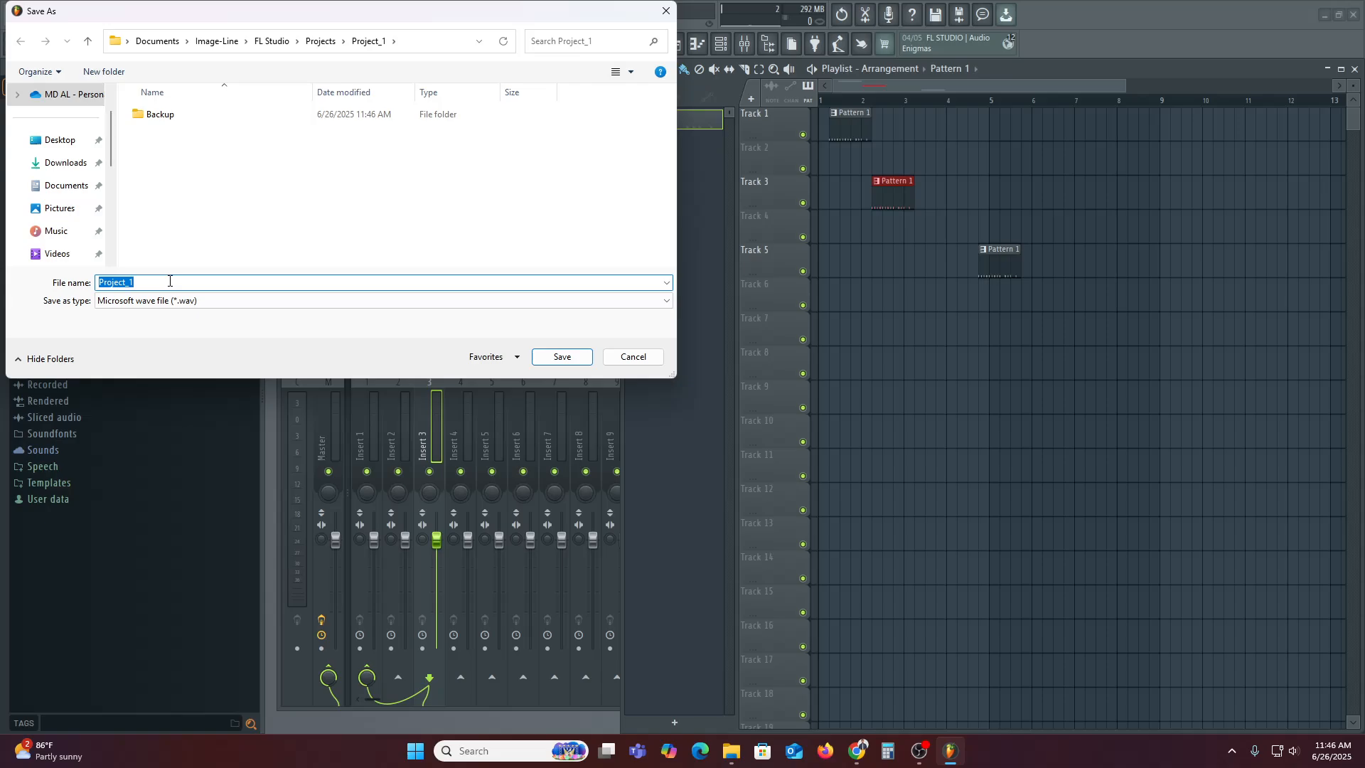
Render the song minimized to Project_1.wav, then reopen the project Save As dialog
click(549, 361)
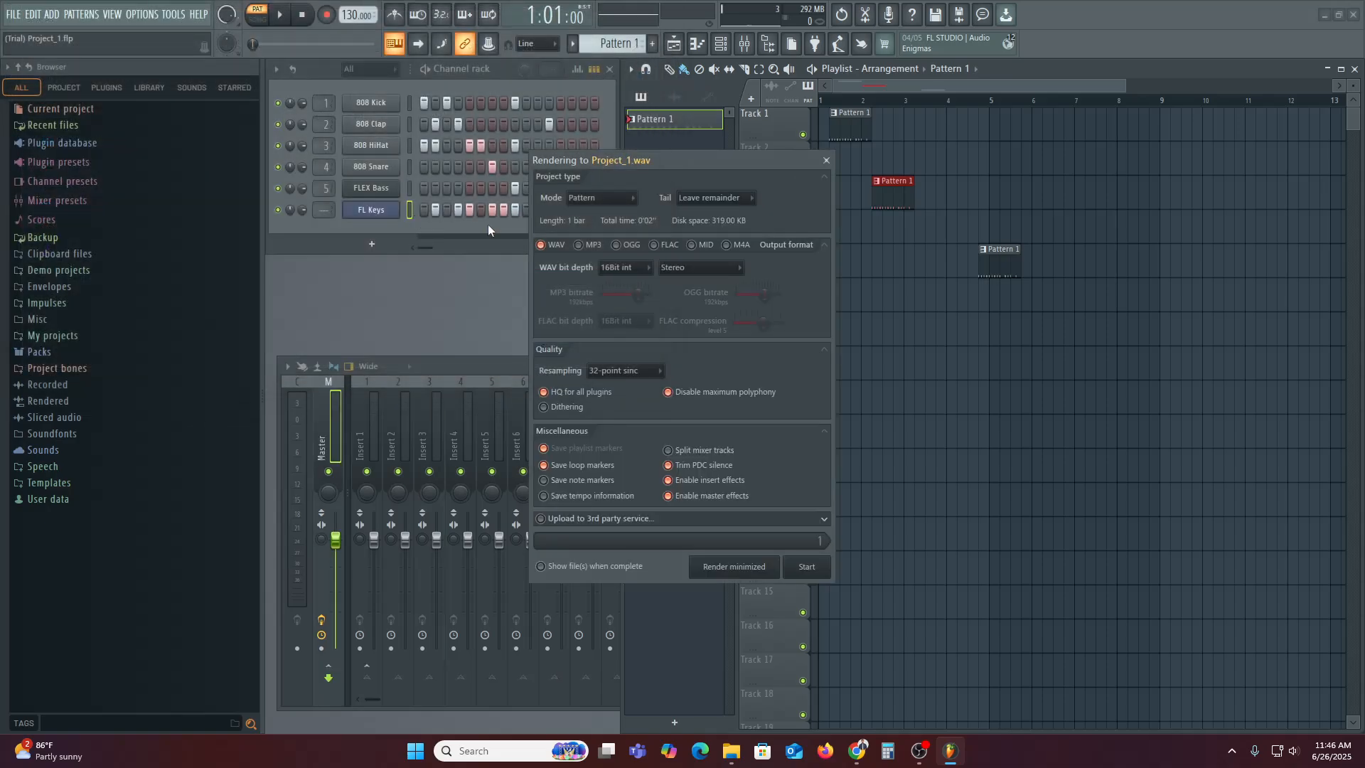
click(735, 567)
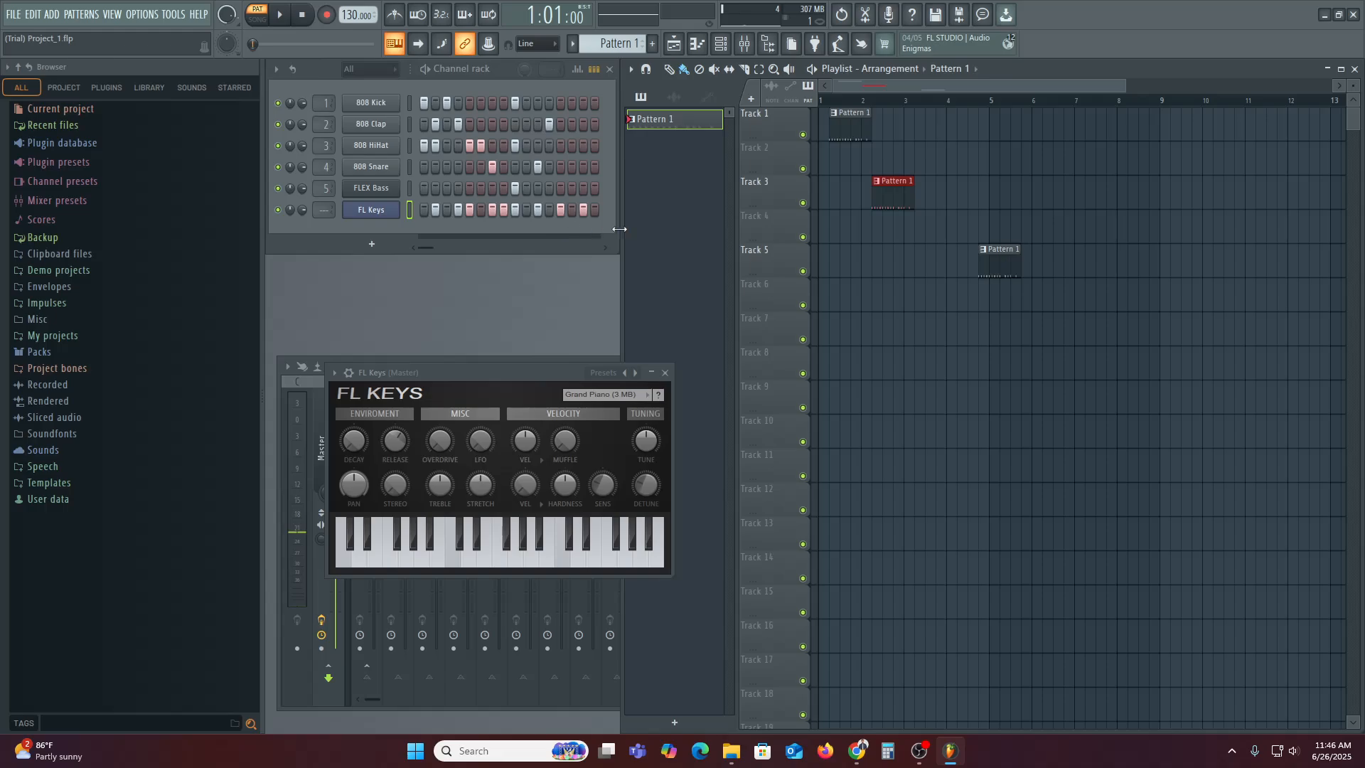
click(935, 14)
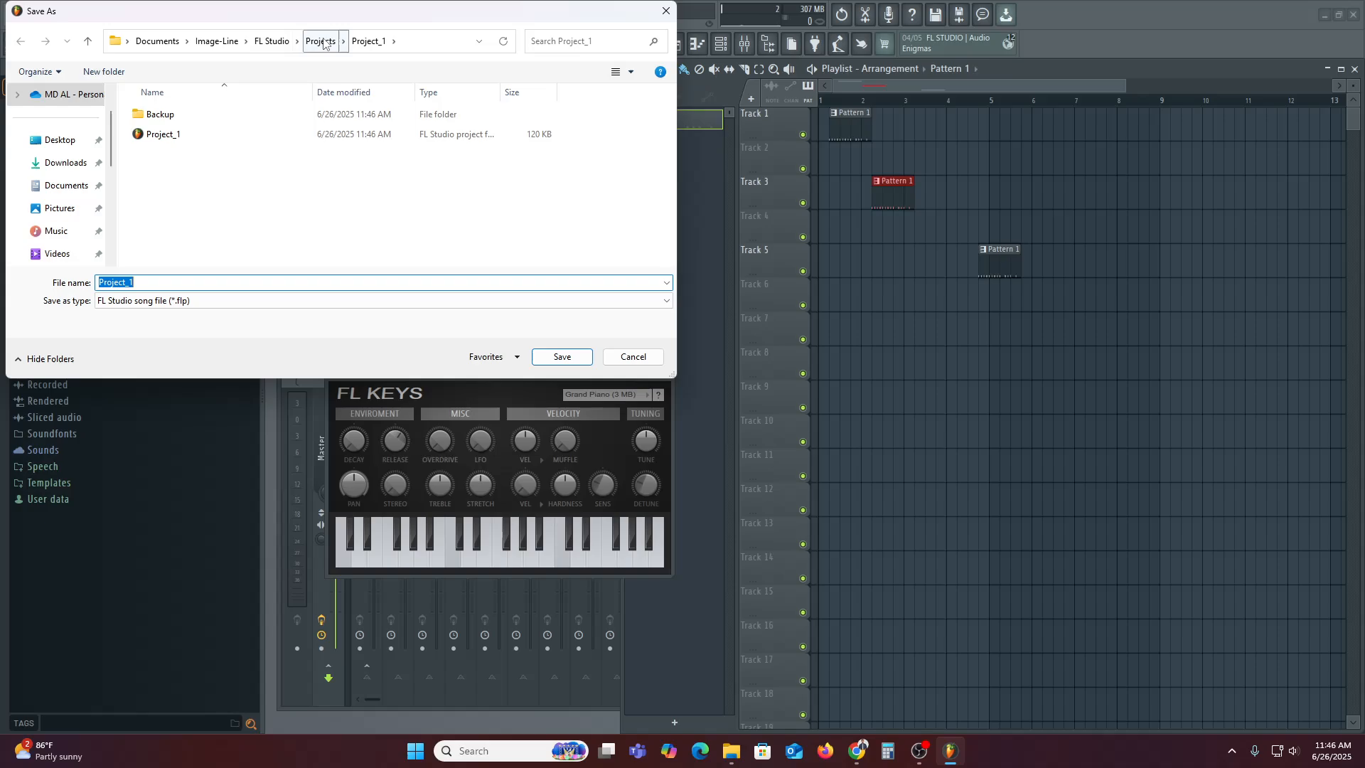
Select the existing Project_1 file, then close the Save As dialog without saving
click(174, 135)
click(672, 8)
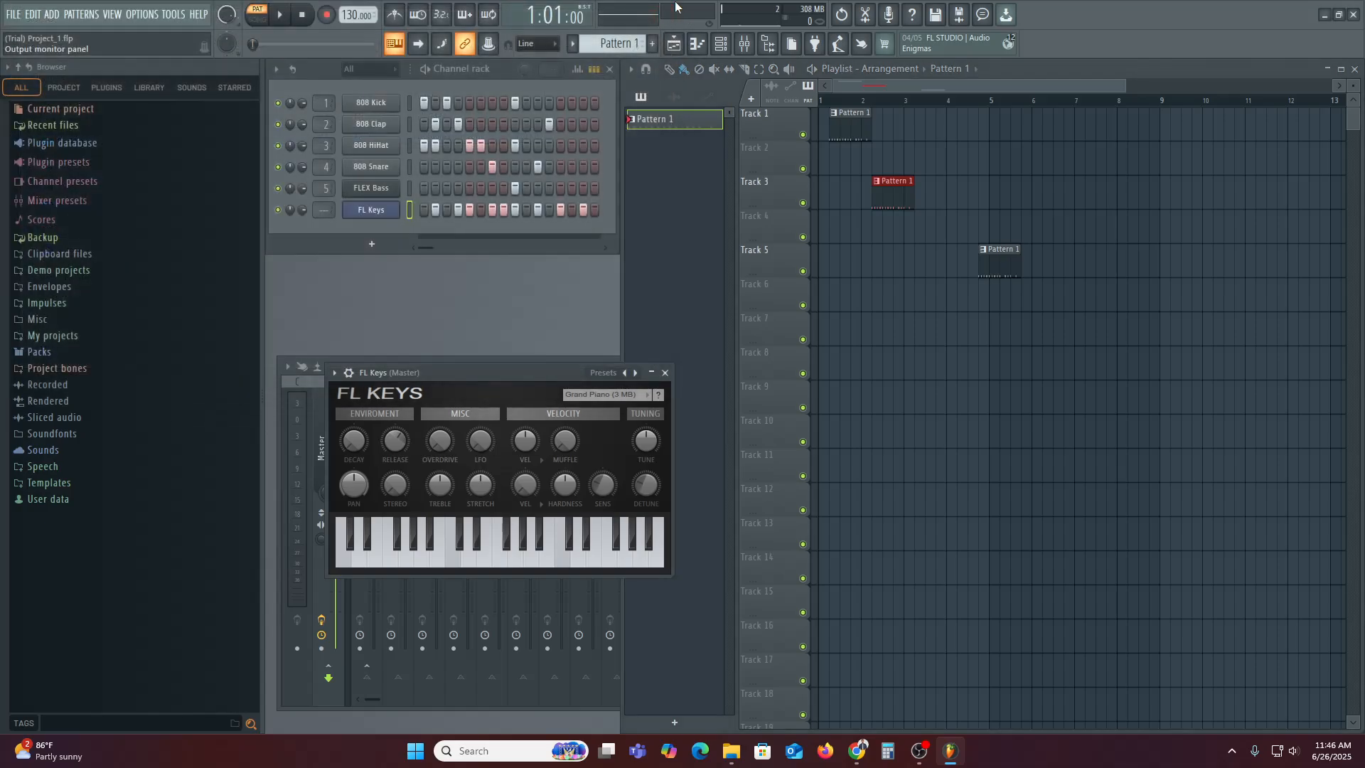